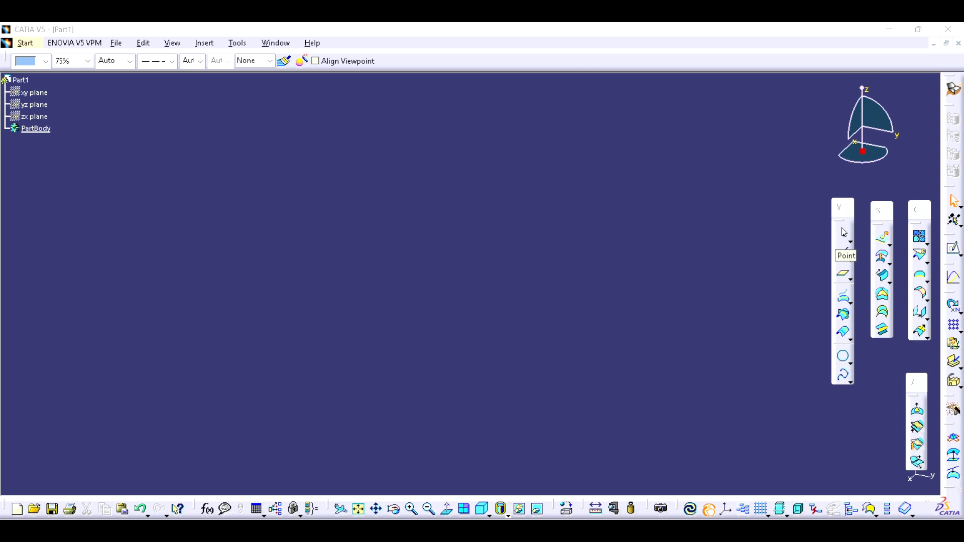
# - Create a point of type Coordinates with X, Y and Z each set to 100 mm
pyautogui.click(844, 236)
pyautogui.moveTo(721, 238); pyautogui.dragTo(654, 227)
pyautogui.click(659, 245)
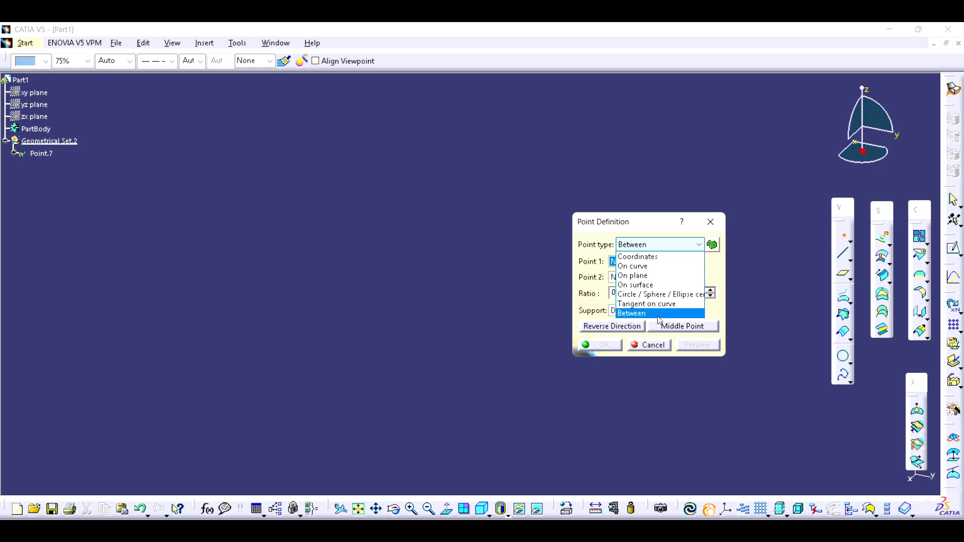
pyautogui.click(649, 259)
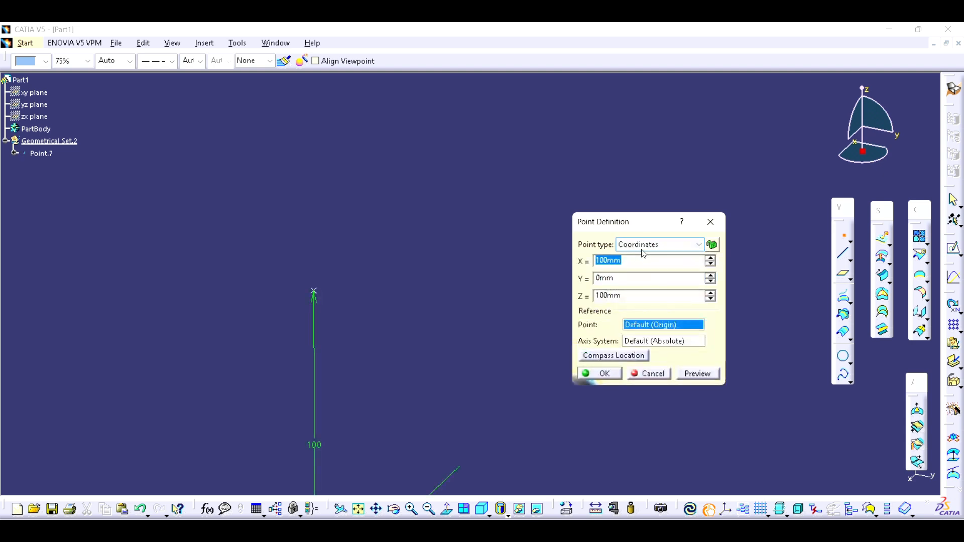
pyautogui.keyDown('ctrl'); pyautogui.moveTo(489, 269); pyautogui.dragTo(508, 289, button='middle'); pyautogui.keyUp('ctrl')
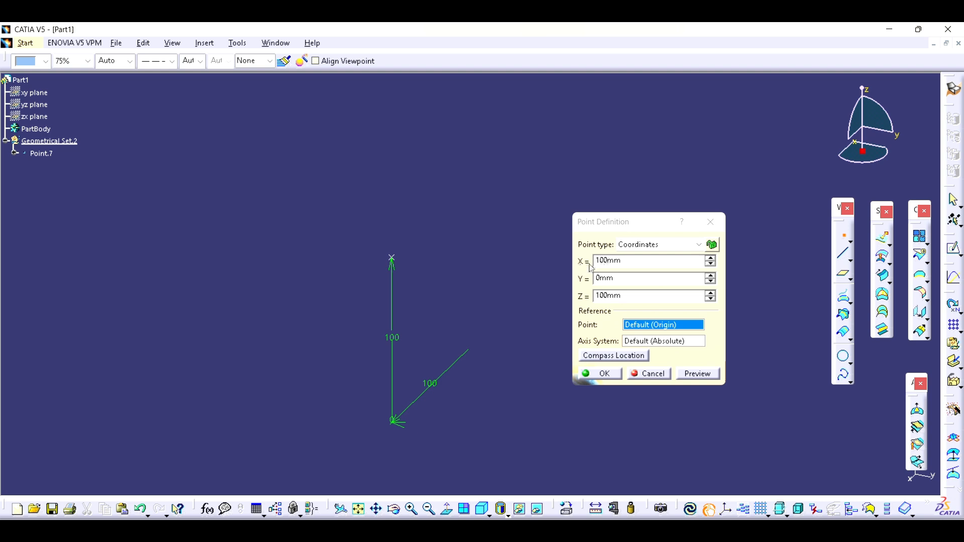
pyautogui.moveTo(627, 262); pyautogui.dragTo(531, 241)
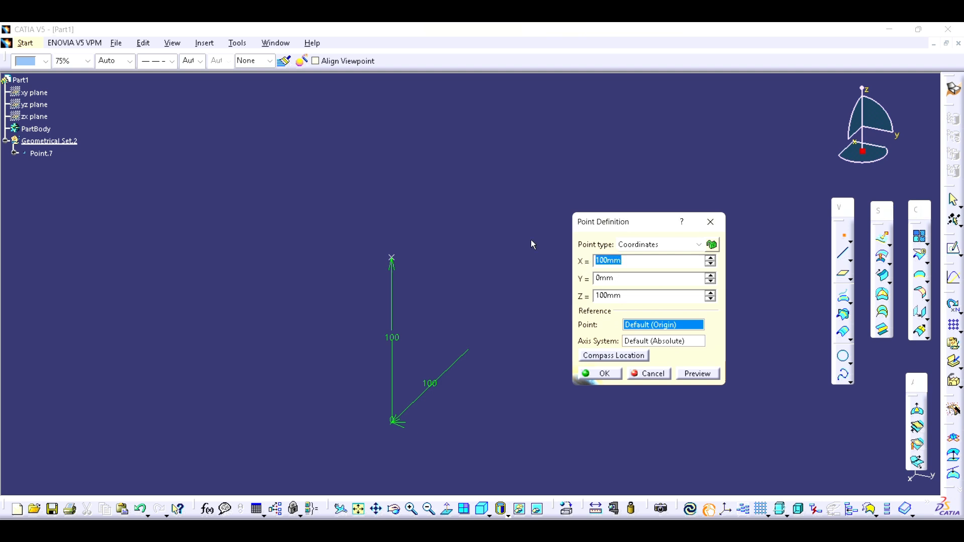
pyautogui.write('100mm')
pyautogui.moveTo(629, 277); pyautogui.dragTo(585, 285)
pyautogui.write('100')
pyautogui.press('Tab')
pyautogui.write('100')
pyautogui.moveTo(555, 344); pyautogui.dragTo(456, 287, button='middle')
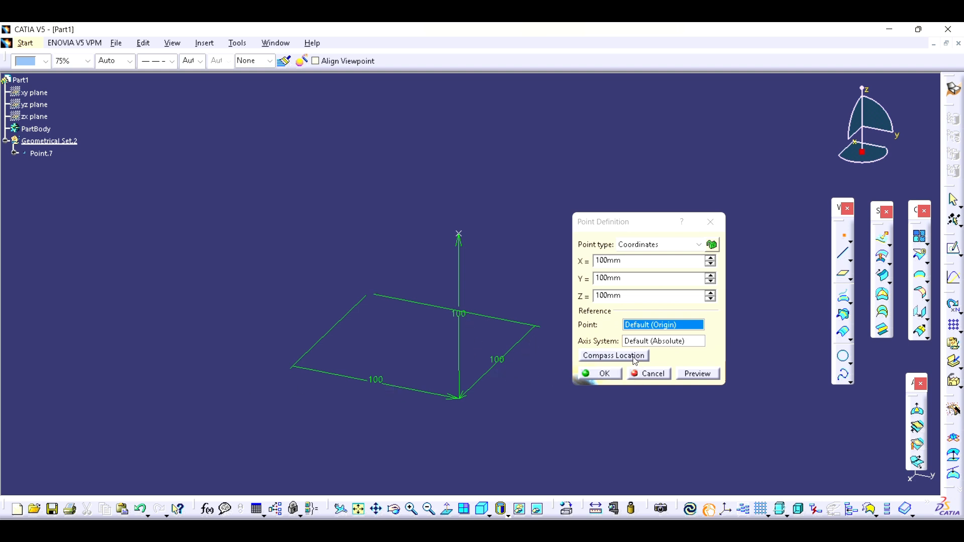
pyautogui.click(606, 375)
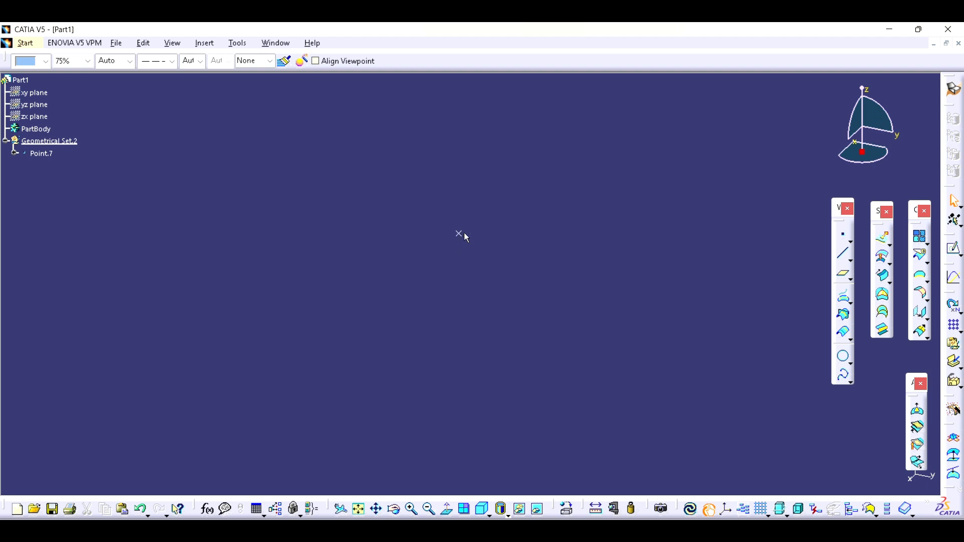
# - Reopen the new point's definition to review its coordinates and close it without changes
pyautogui.doubleClick(41, 154)
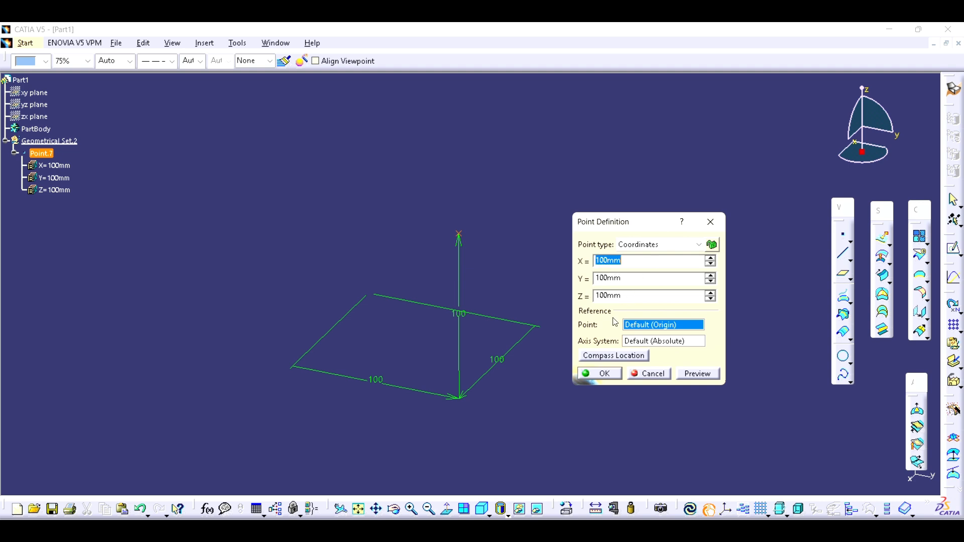
pyautogui.click(615, 377)
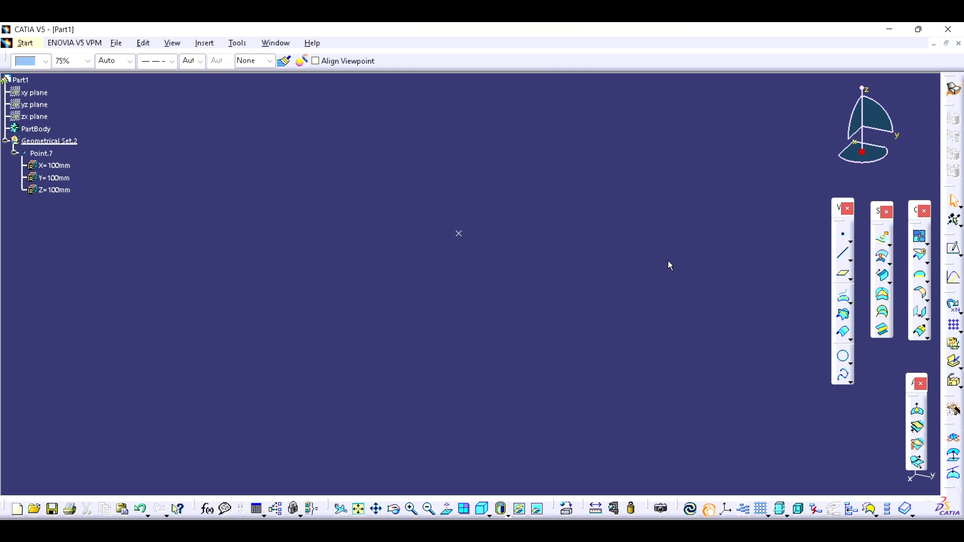
# - Create a second coordinate point with X 100 mm, Y 0 mm and Z 100 mm
pyautogui.click(844, 235)
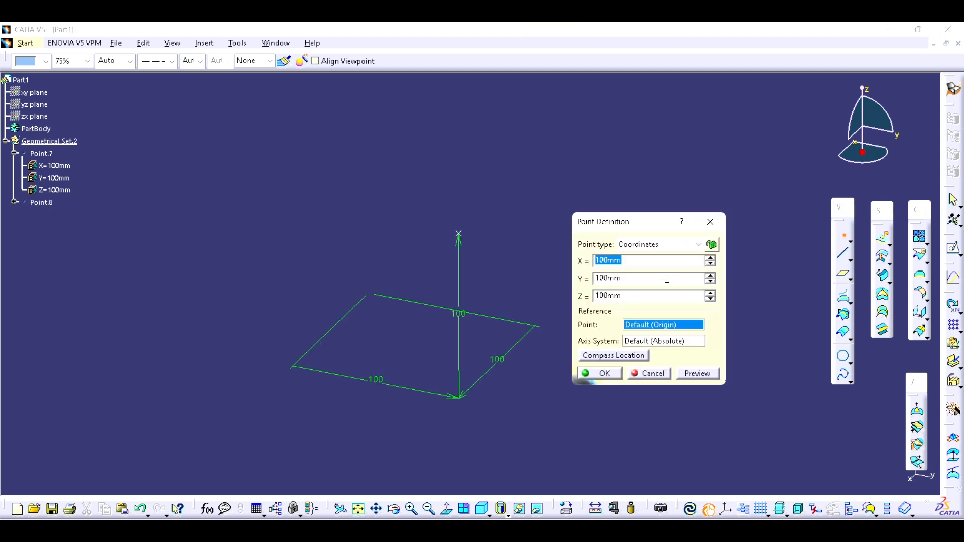
pyautogui.press('Tab')
pyautogui.write('0')
pyautogui.click(605, 376)
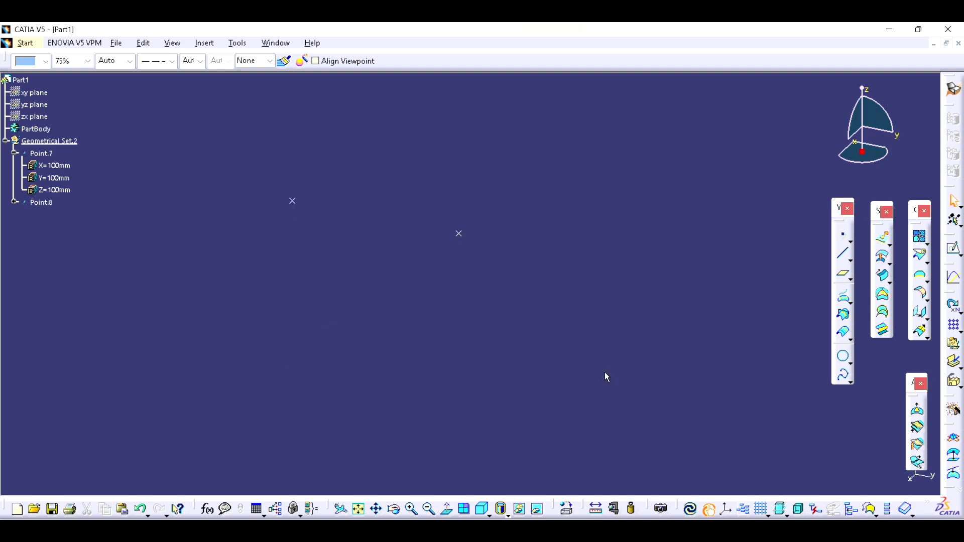
pyautogui.moveTo(377, 310); pyautogui.dragTo(458, 349, button='middle')
pyautogui.moveTo(585, 272); pyautogui.dragTo(559, 283, button='middle')
pyautogui.click(842, 241)
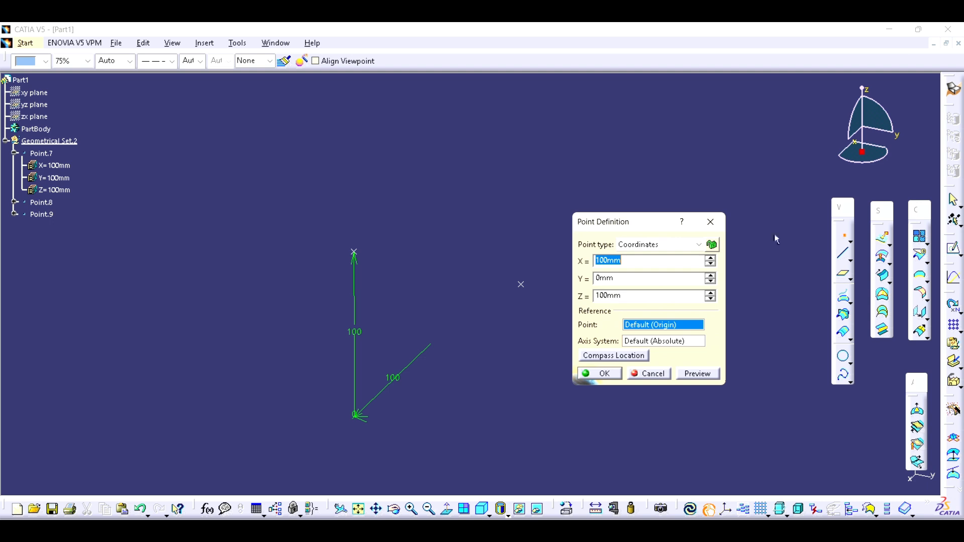
pyautogui.click(679, 246)
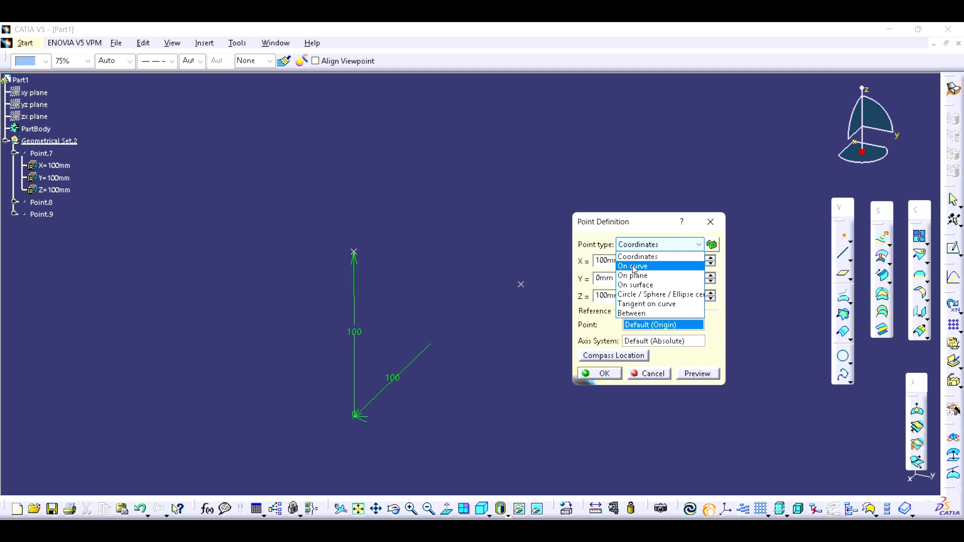
pyautogui.press('Escape')
pyautogui.click(648, 374)
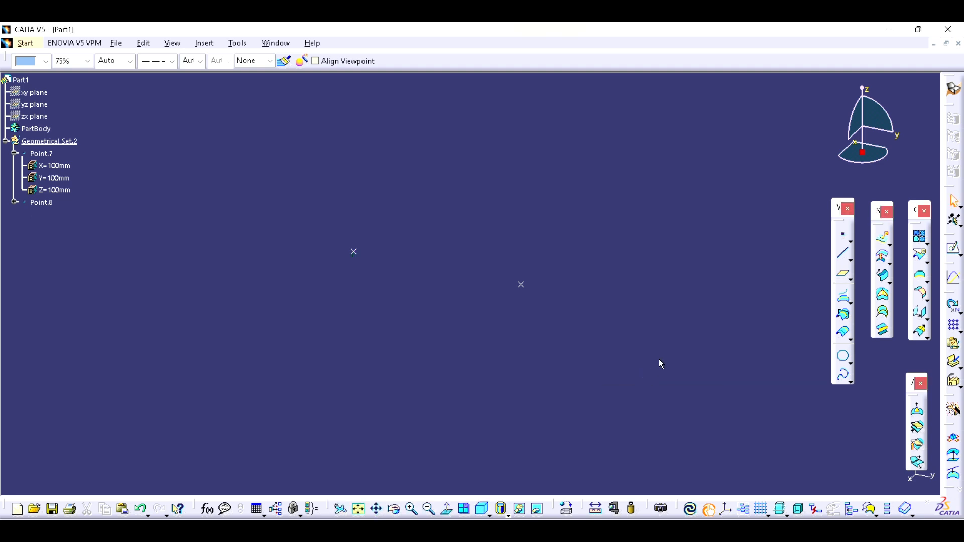
# - Define a Point-Point line running from Point.8 to Point.7
pyautogui.click(844, 255)
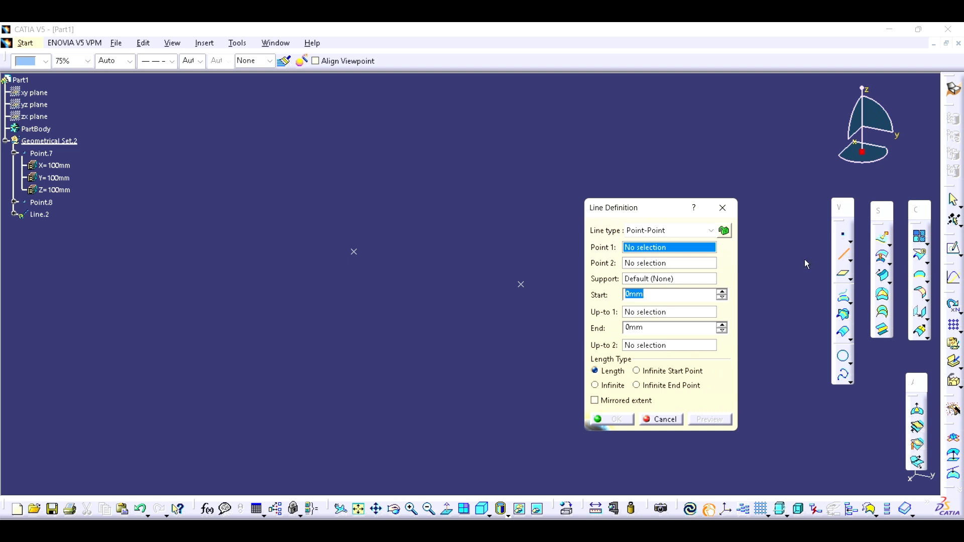
pyautogui.click(671, 231)
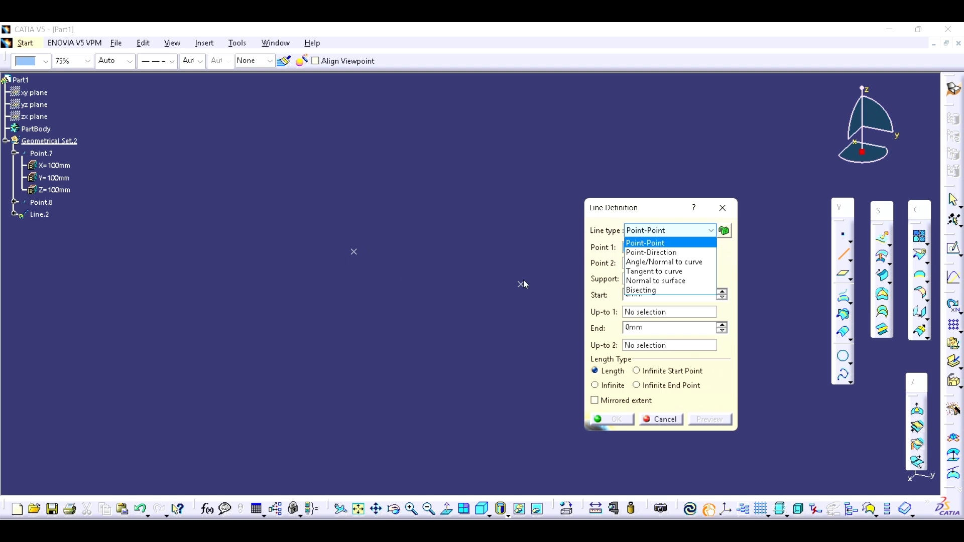
pyautogui.click(649, 244)
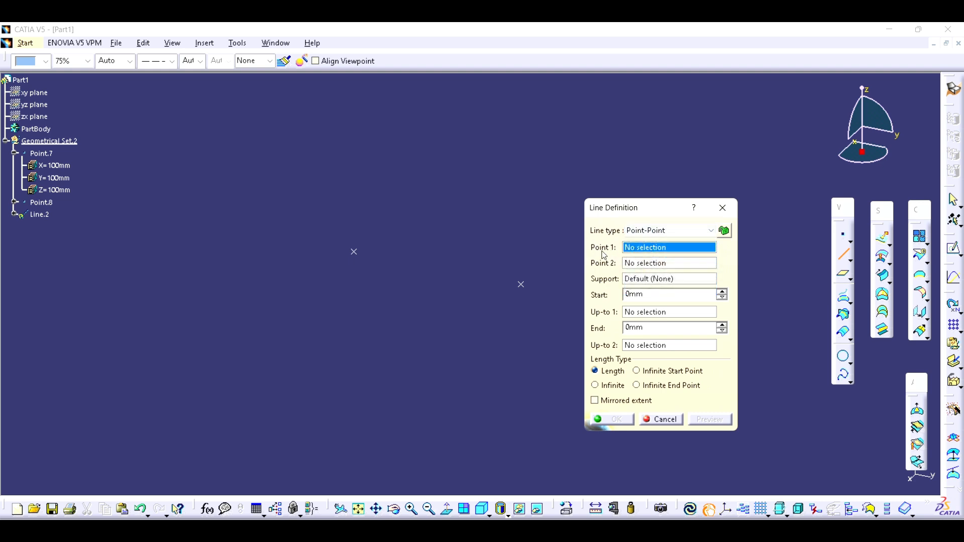
pyautogui.click(360, 256)
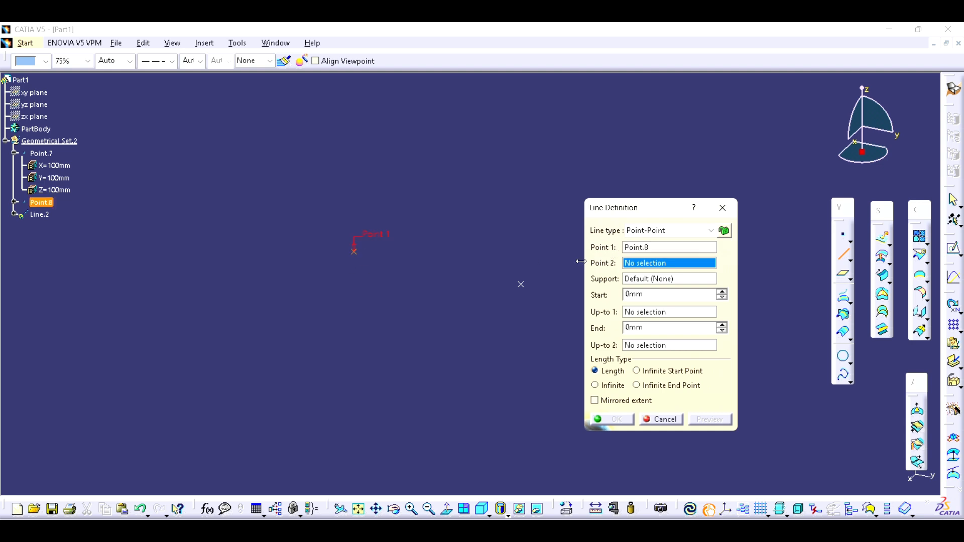
pyautogui.click(521, 284)
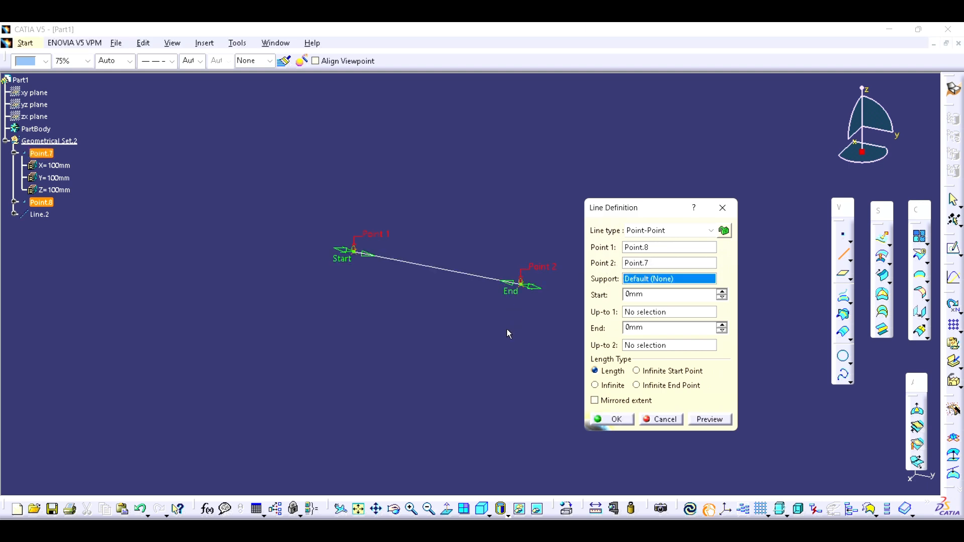
pyautogui.moveTo(666, 208); pyautogui.dragTo(691, 190)
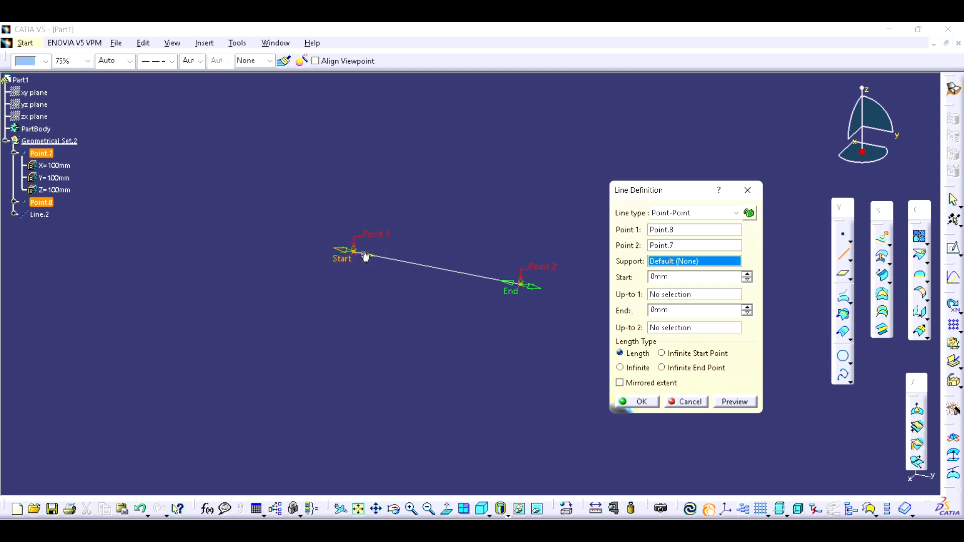
# - Extend the line 46 mm beyond its start point and 25 mm beyond its end point, and preview it
pyautogui.moveTo(344, 258); pyautogui.dragTo(267, 253)
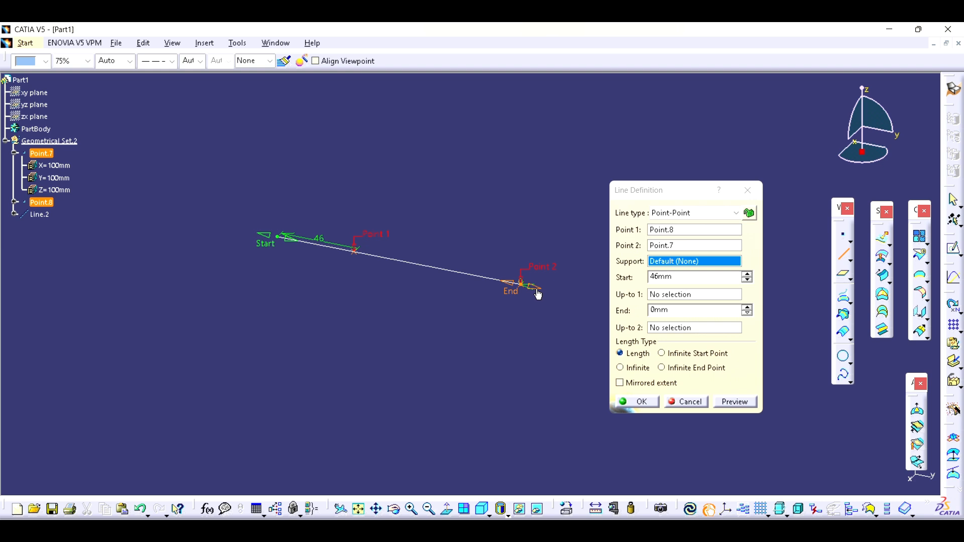
pyautogui.moveTo(538, 294); pyautogui.dragTo(570, 295)
pyautogui.doubleClick(702, 311)
pyautogui.write('25')
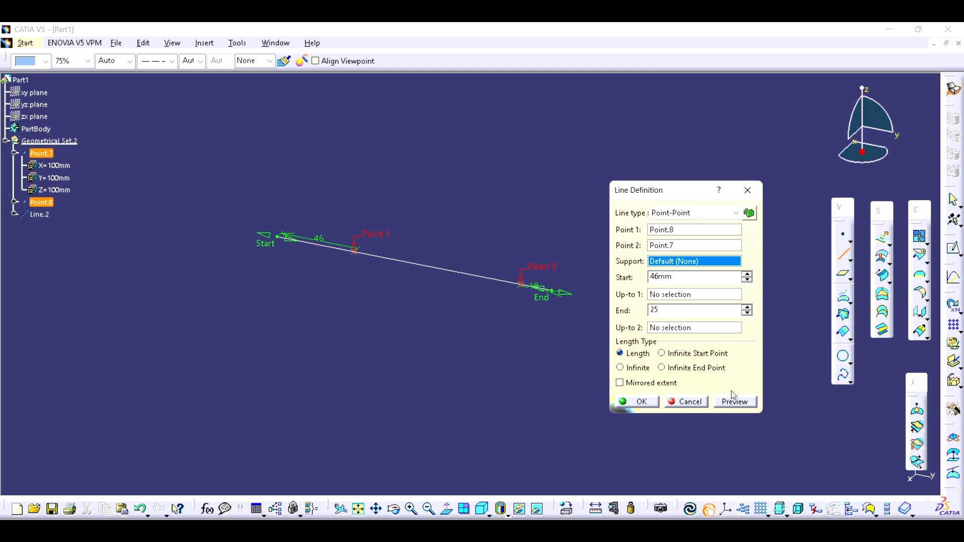
pyautogui.click(742, 405)
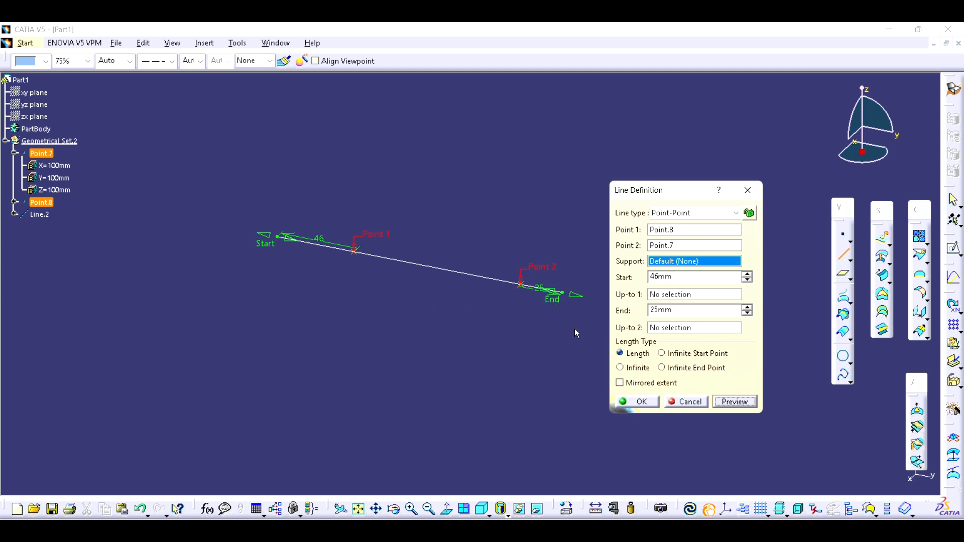
# - Apply a mirrored extent to the line, set its end extension to 50 mm and create it
pyautogui.click(621, 384)
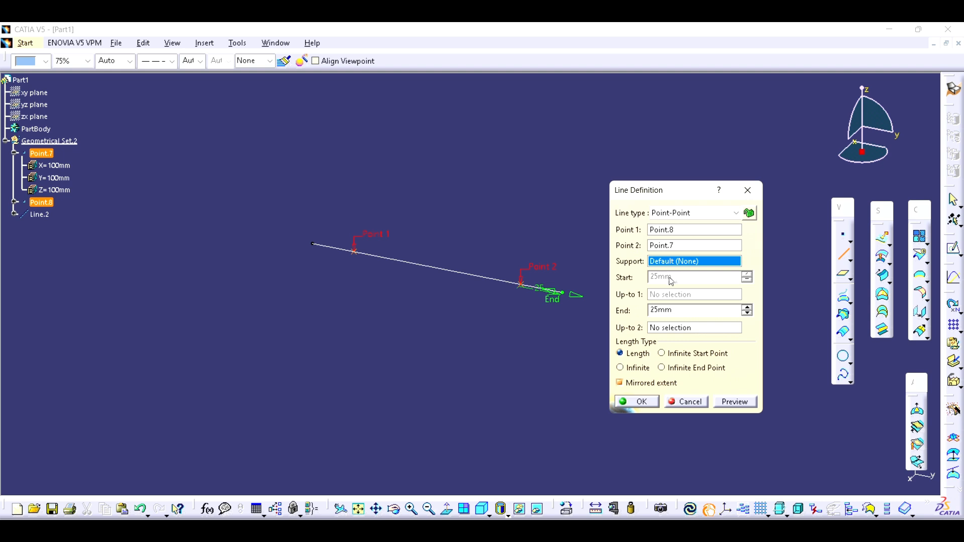
pyautogui.moveTo(686, 313); pyautogui.dragTo(577, 307)
pyautogui.write('50')
pyautogui.click(736, 403)
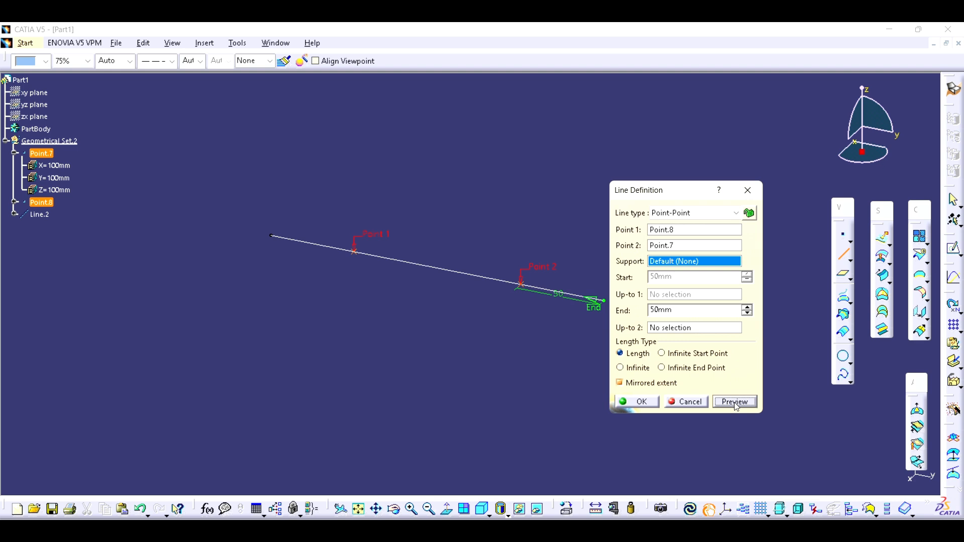
pyautogui.click(641, 402)
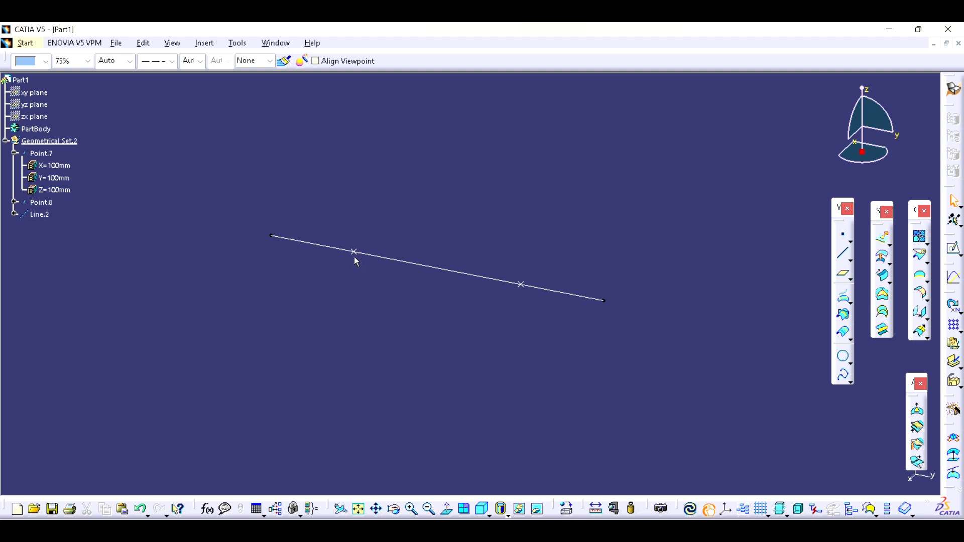
# - Hide Point.7 and Point.8 so only the line is displayed
pyautogui.click(47, 155)
pyautogui.press('space')
pyautogui.click(45, 203)
pyautogui.press('space')
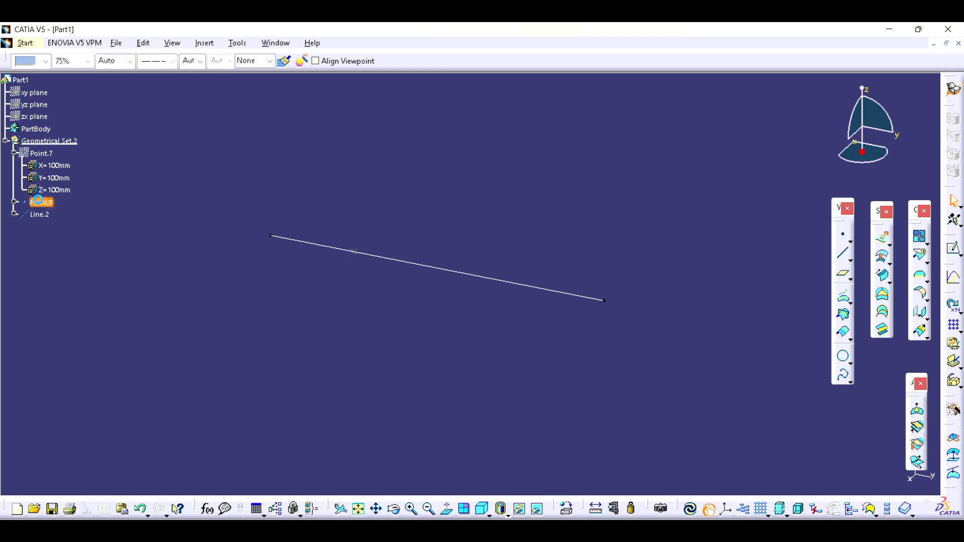
# - Define a new point of type On curve with Line.2 as its curve
pyautogui.click(844, 239)
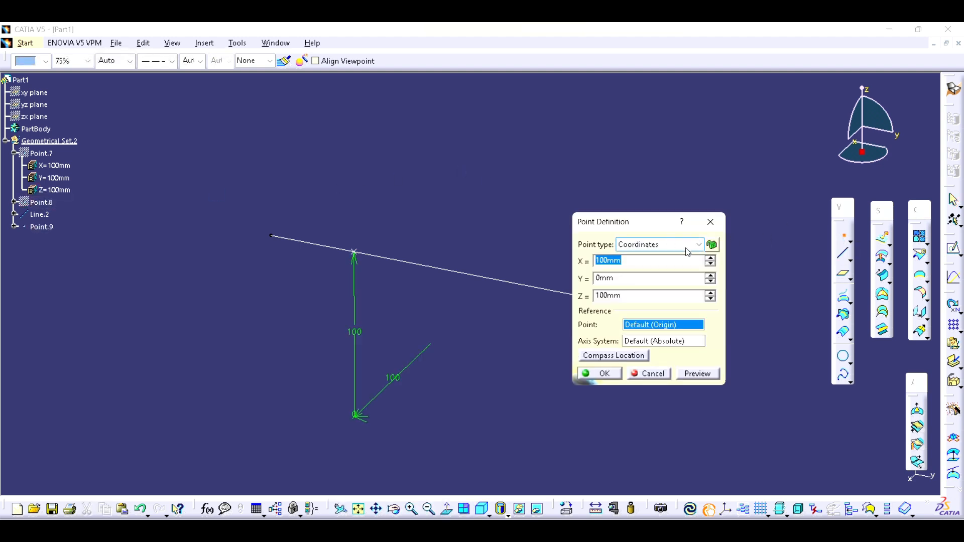
pyautogui.click(689, 246)
pyautogui.click(671, 268)
pyautogui.moveTo(653, 224); pyautogui.dragTo(709, 212)
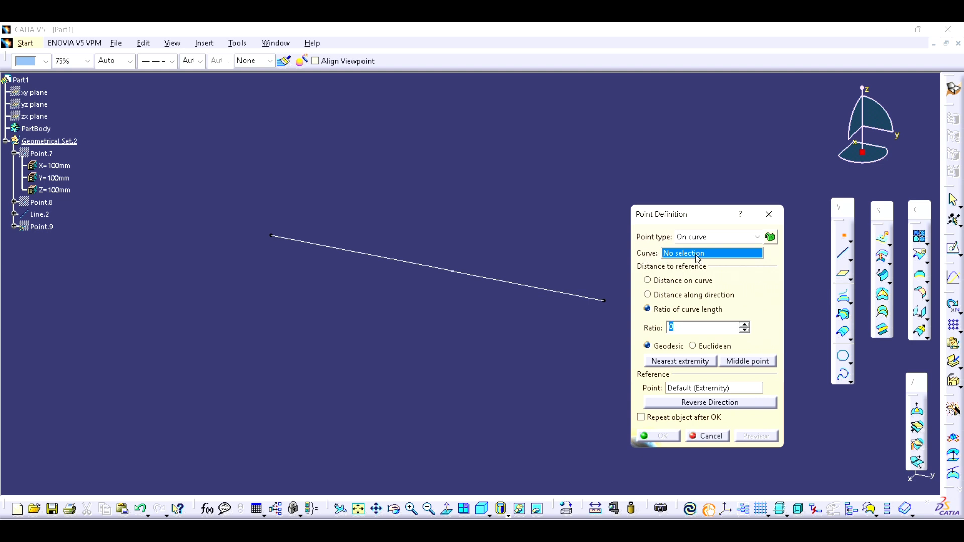
pyautogui.click(529, 286)
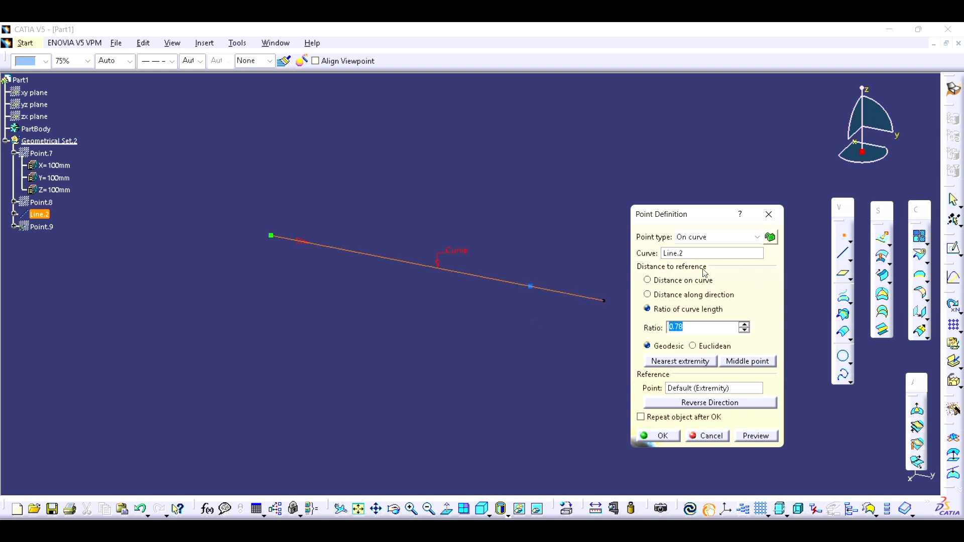
# - Position the point by distance on curve at a length of 100 mm and preview it
pyautogui.click(663, 281)
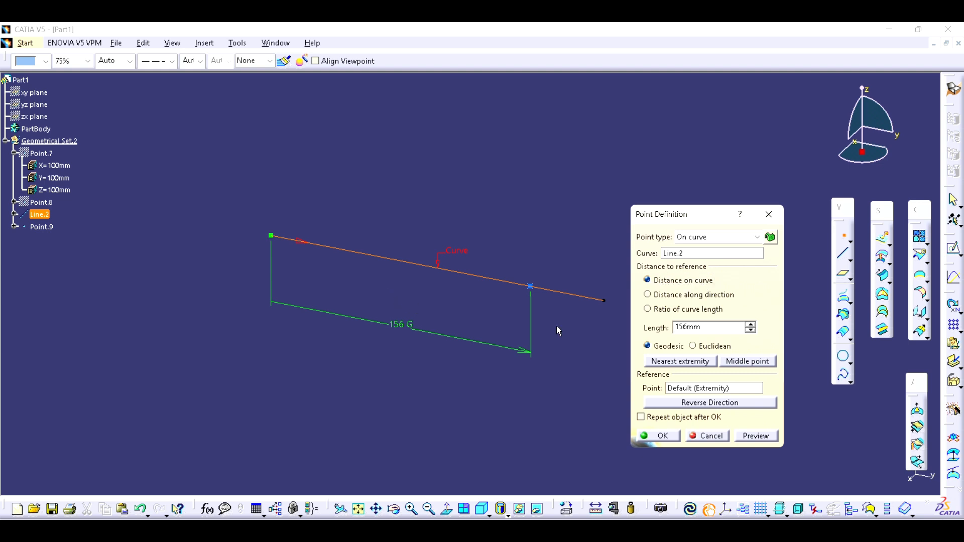
pyautogui.doubleClick(709, 327)
pyautogui.write('100')
pyautogui.click(320, 245)
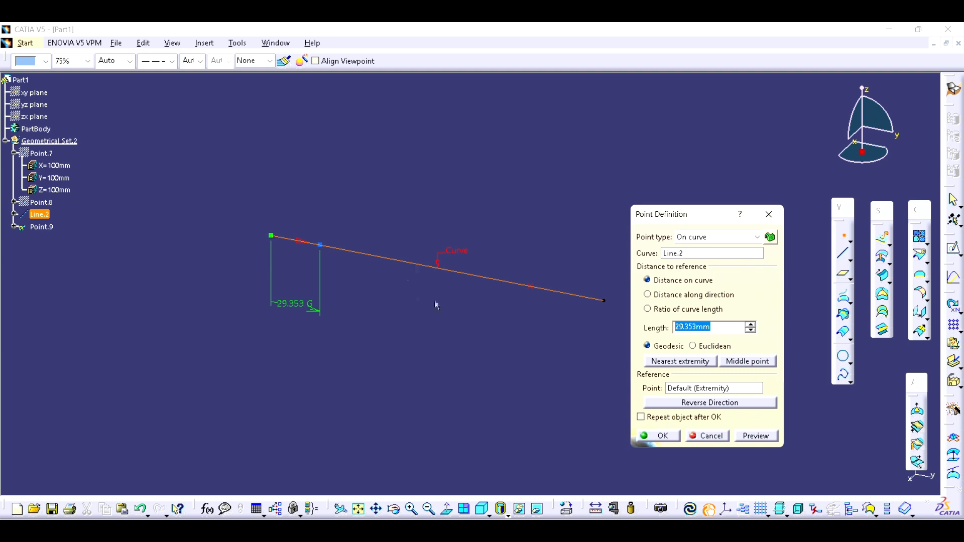
pyautogui.write('100')
pyautogui.click(766, 435)
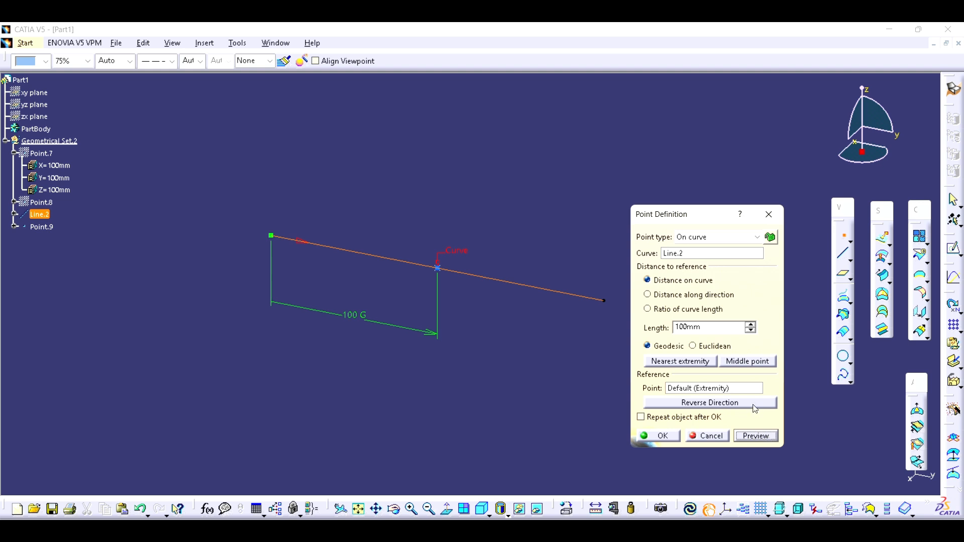
# - Reverse the point's reference direction, position it by ratio of curve length at 0.2 and preview it
pyautogui.click(708, 406)
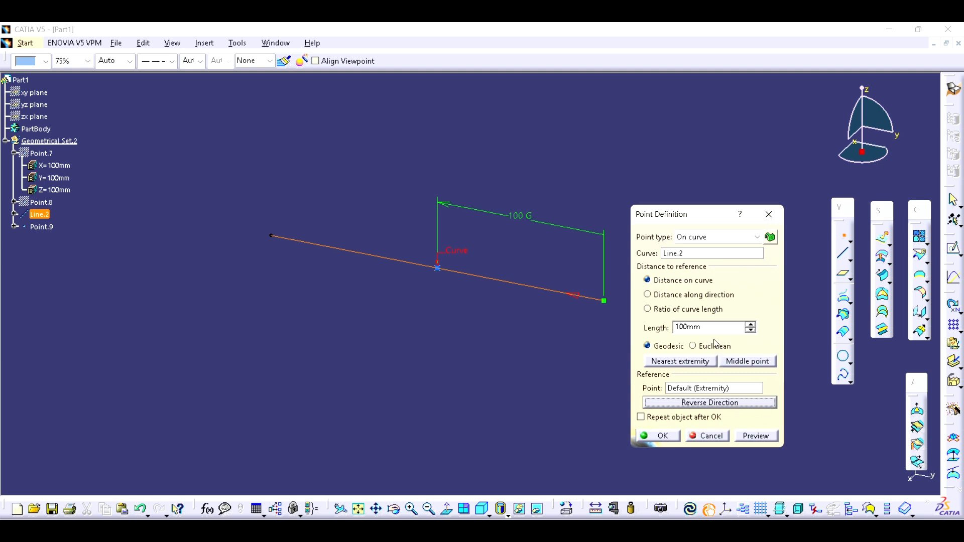
pyautogui.click(684, 310)
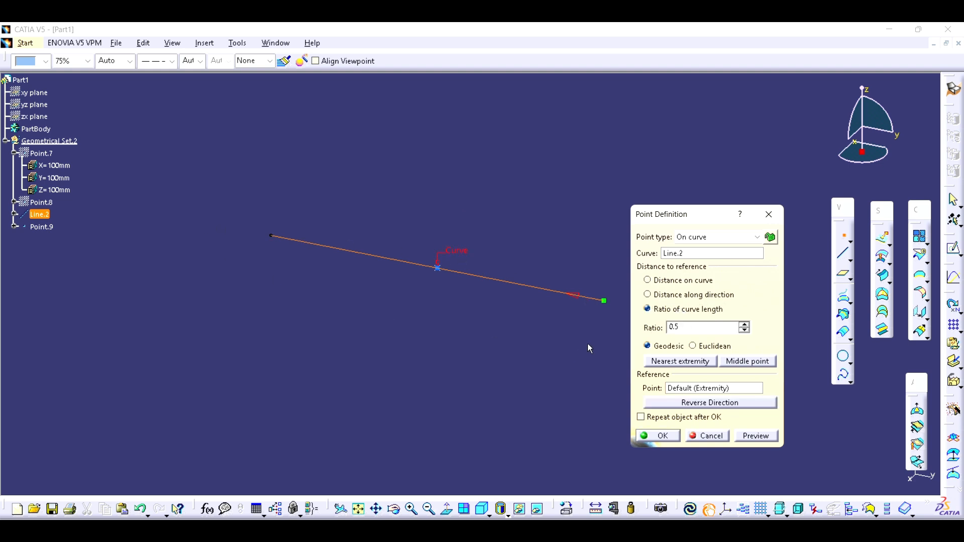
pyautogui.press('Tab')
pyautogui.write('.2')
pyautogui.click(765, 436)
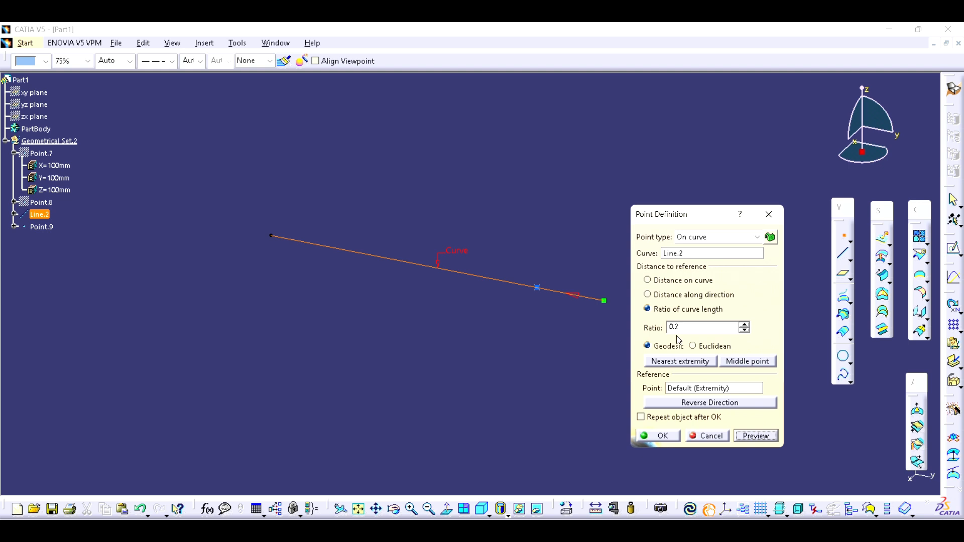
# - Create the point at the middle point of Line.2, and hide both the new point and the line
pyautogui.click(763, 364)
pyautogui.click(660, 436)
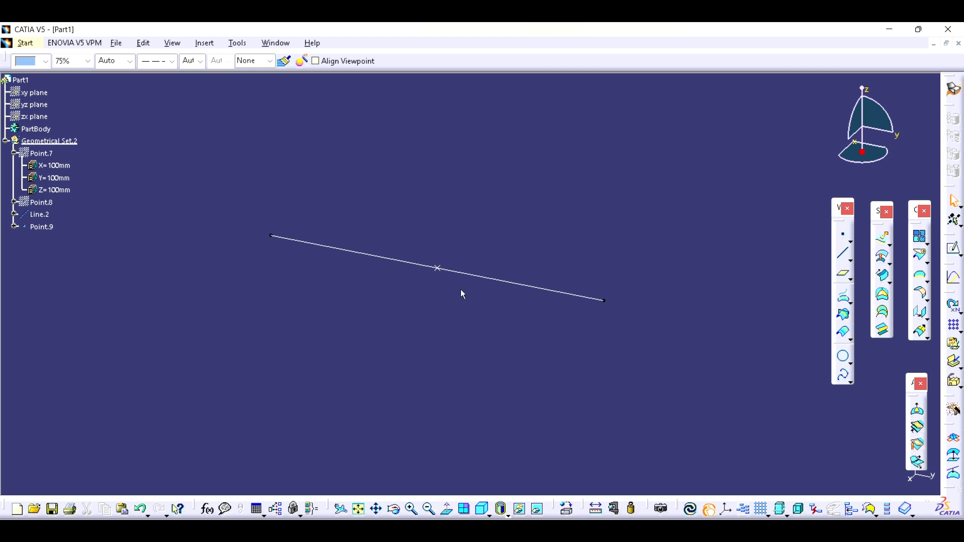
pyautogui.click(46, 228)
pyautogui.click(48, 216)
pyautogui.click(77, 245)
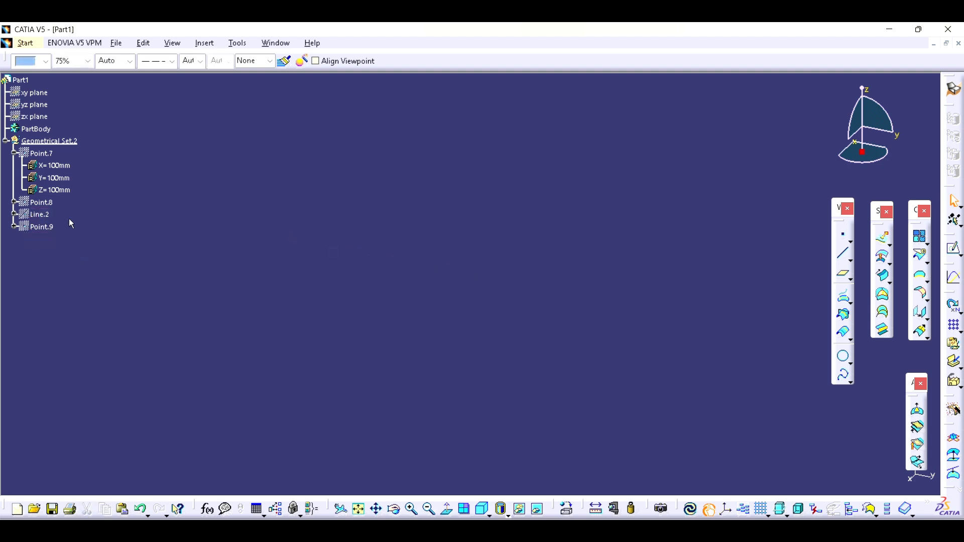
pyautogui.click(844, 234)
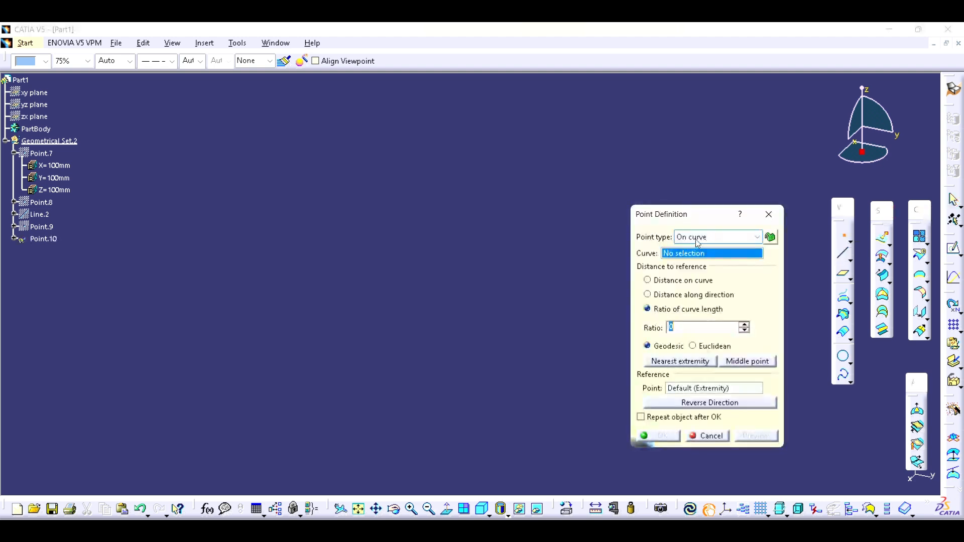
pyautogui.click(706, 238)
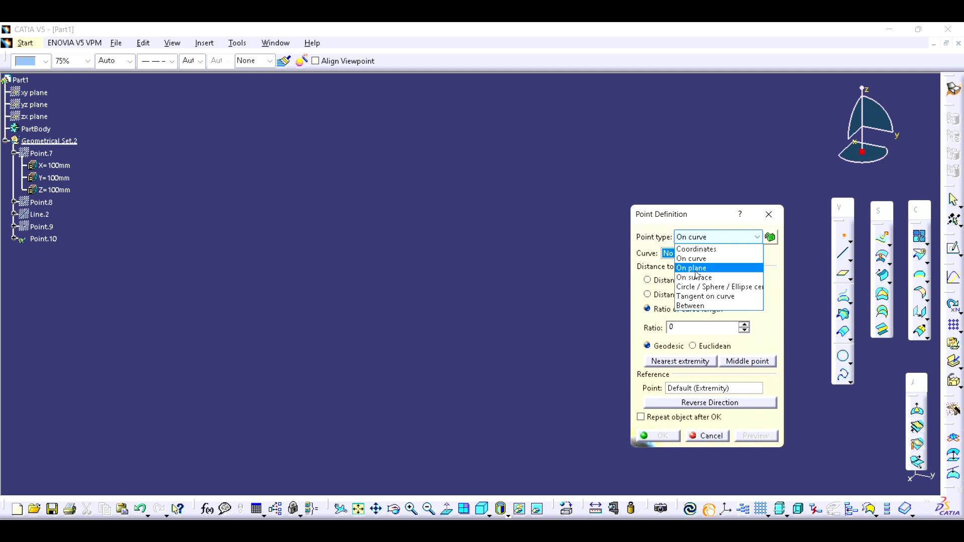
pyautogui.click(769, 214)
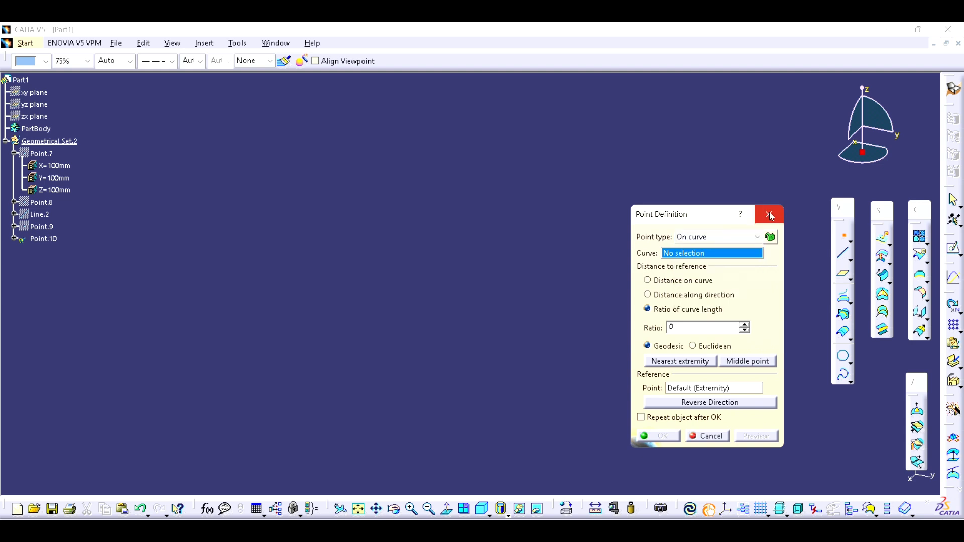
pyautogui.click(769, 214)
# - Show the xy plane in the 3D view
pyautogui.click(45, 93)
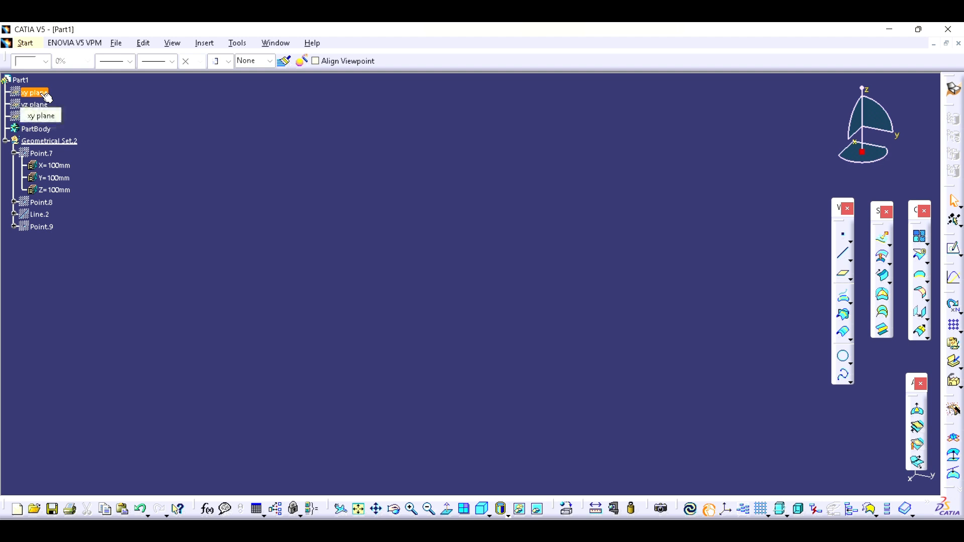
pyautogui.press('space')
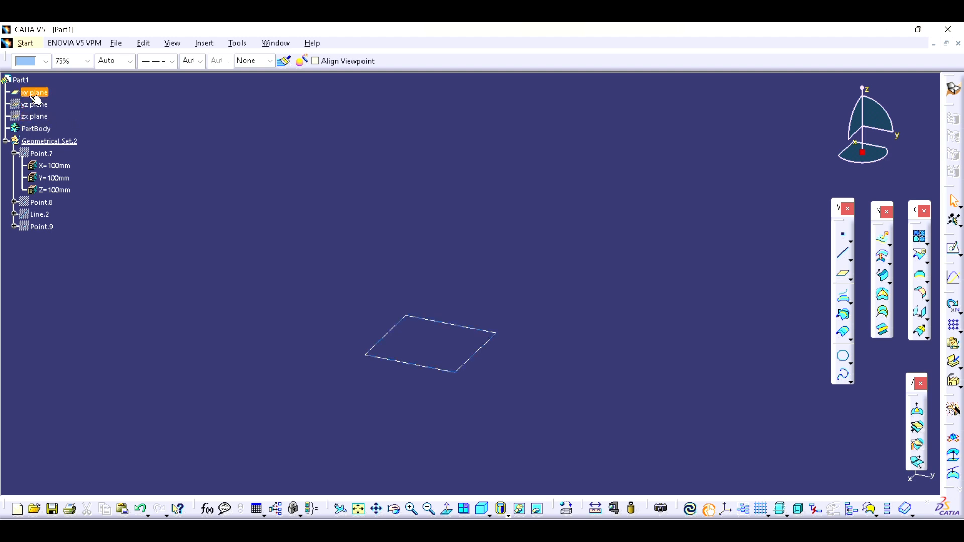
pyautogui.moveTo(274, 168); pyautogui.dragTo(315, 166, button='middle')
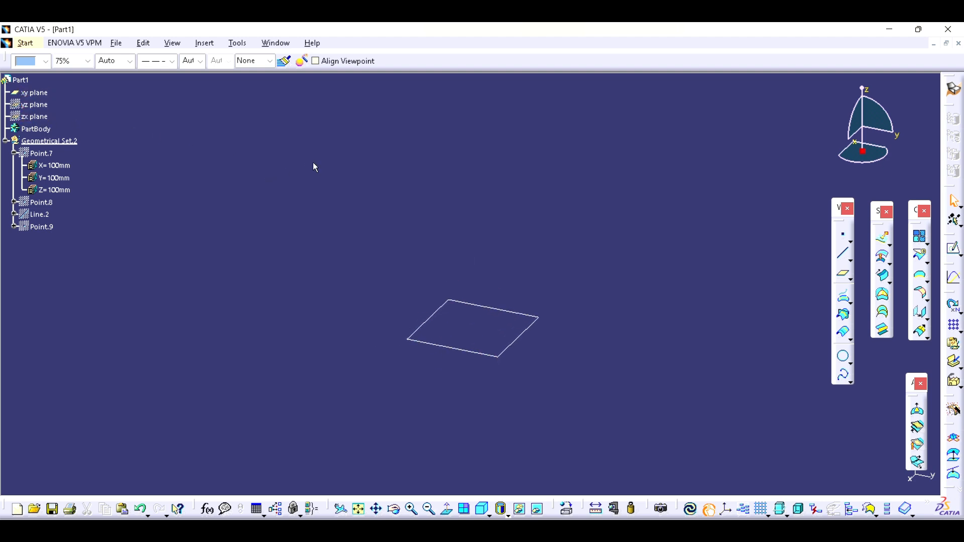
# - Define a new point of type On plane with the xy plane as its plane
pyautogui.click(843, 237)
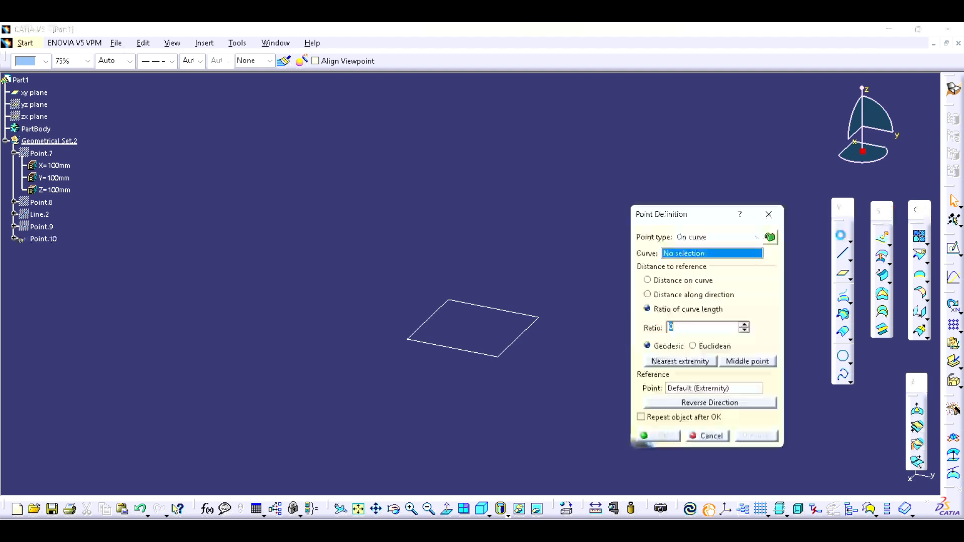
pyautogui.click(723, 237)
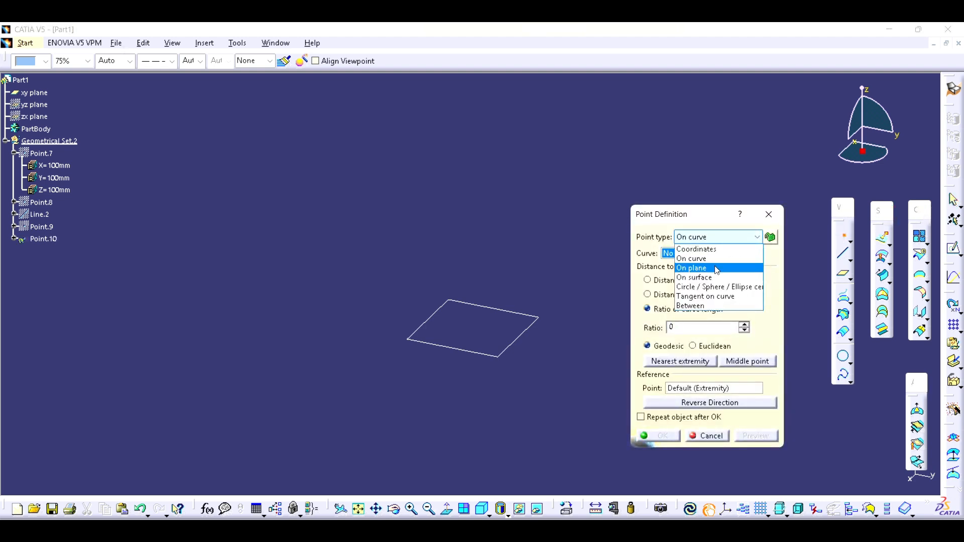
pyautogui.click(717, 269)
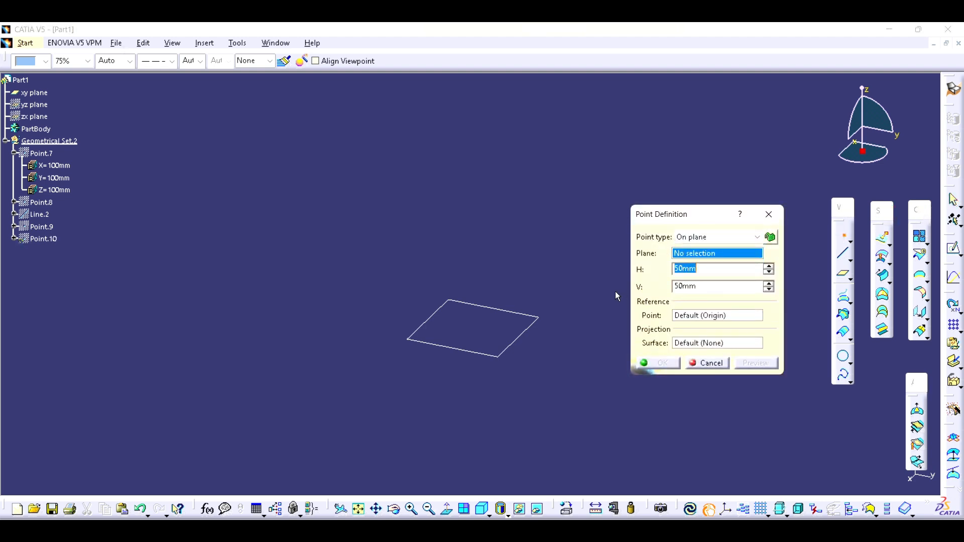
pyautogui.click(530, 333)
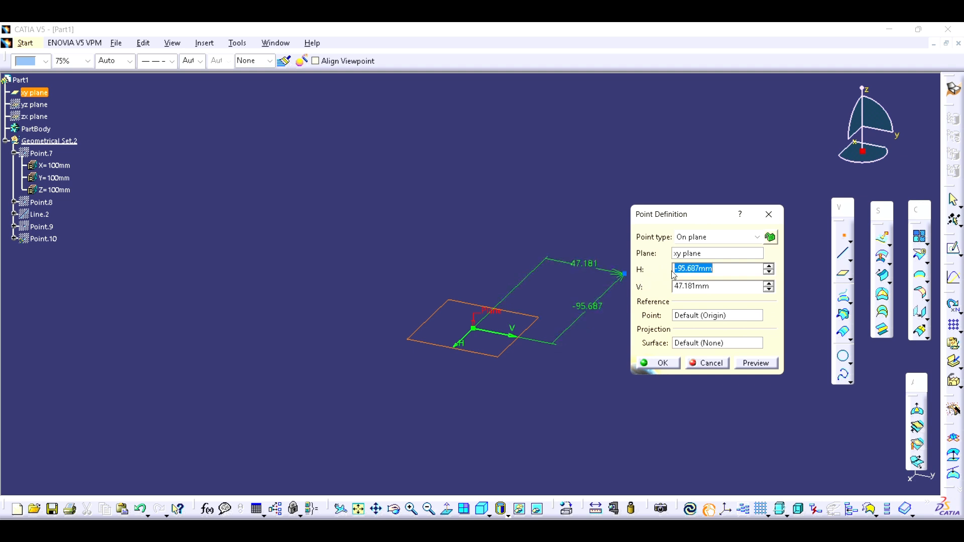
# - Set the point's H and V to 200 mm each, preview it and create it
pyautogui.click(723, 268)
pyautogui.doubleClick(723, 268)
pyautogui.write('200')
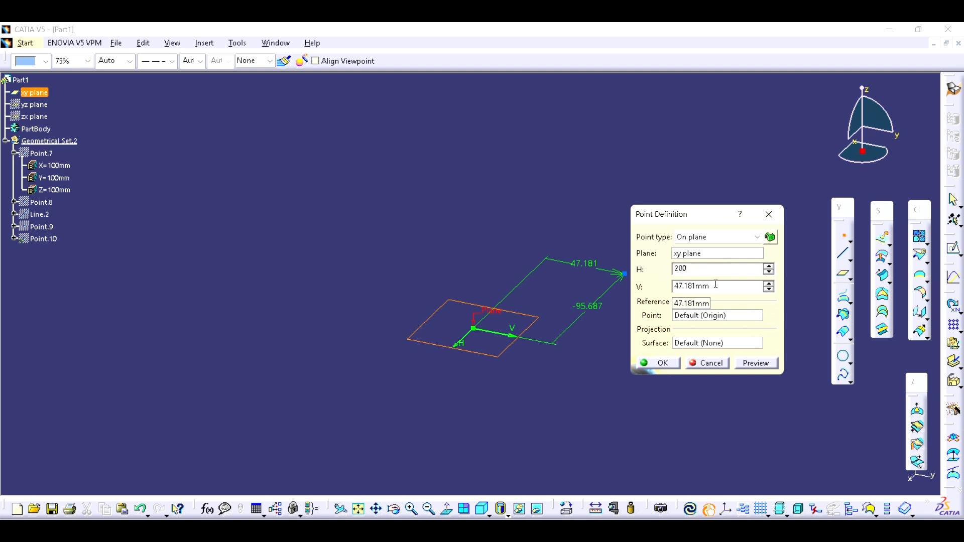
pyautogui.doubleClick(716, 286)
pyautogui.write('200')
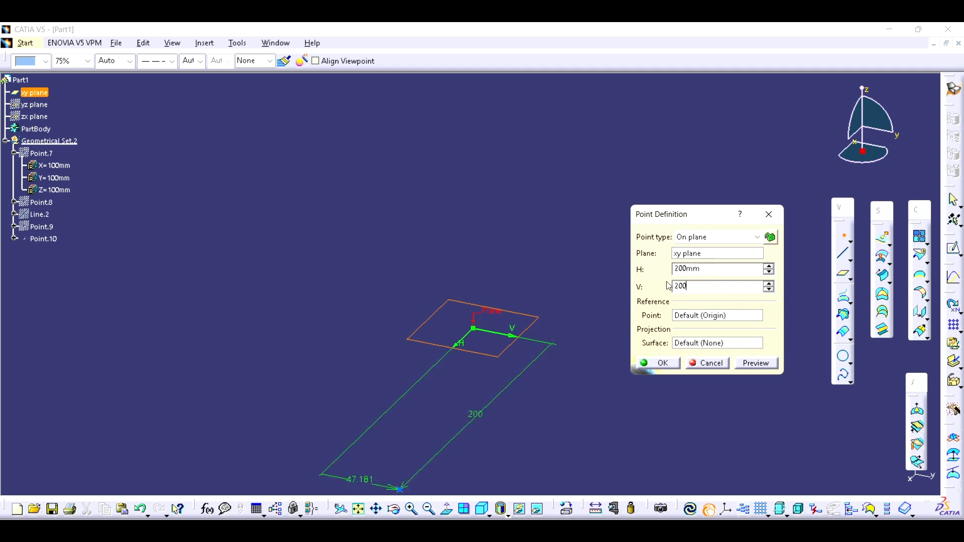
pyautogui.click(762, 364)
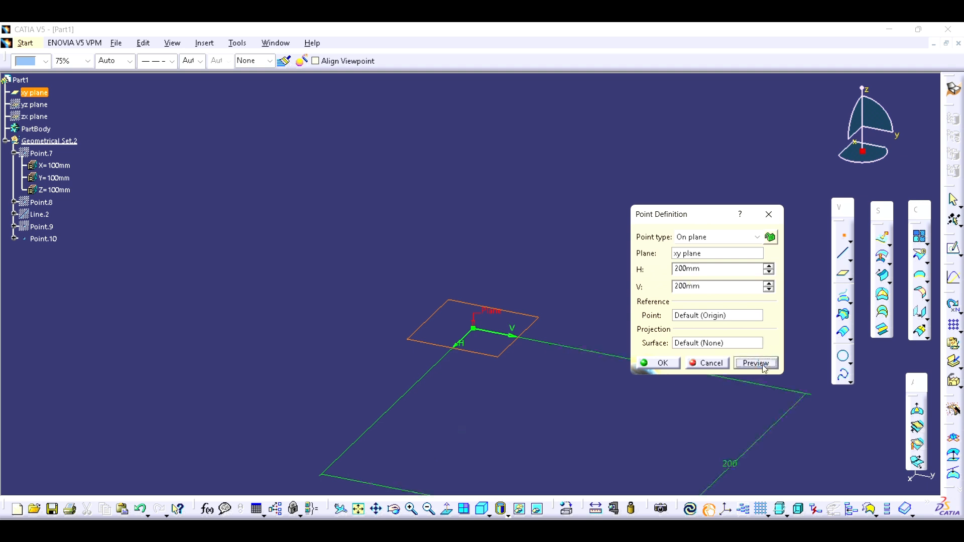
pyautogui.moveTo(512, 434); pyautogui.dragTo(303, 306, button='middle')
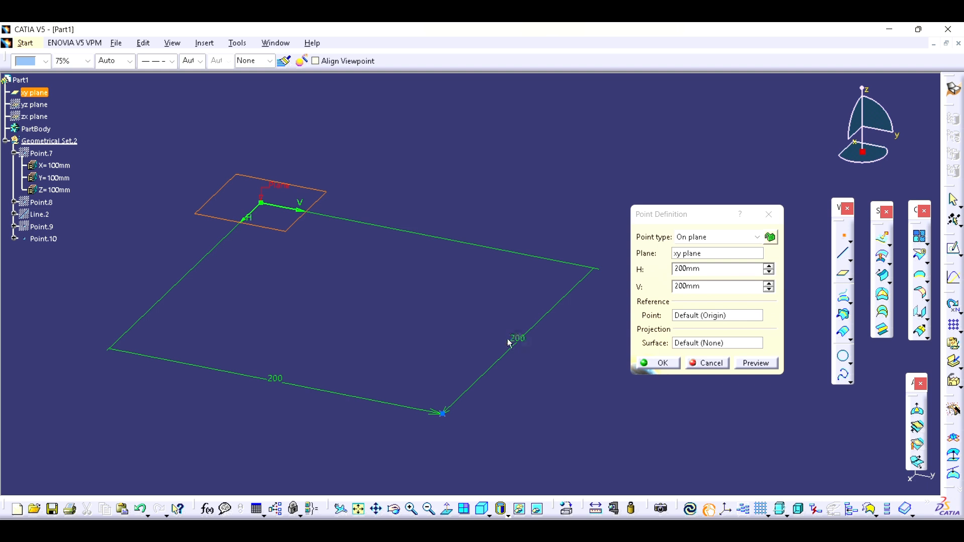
pyautogui.click(662, 363)
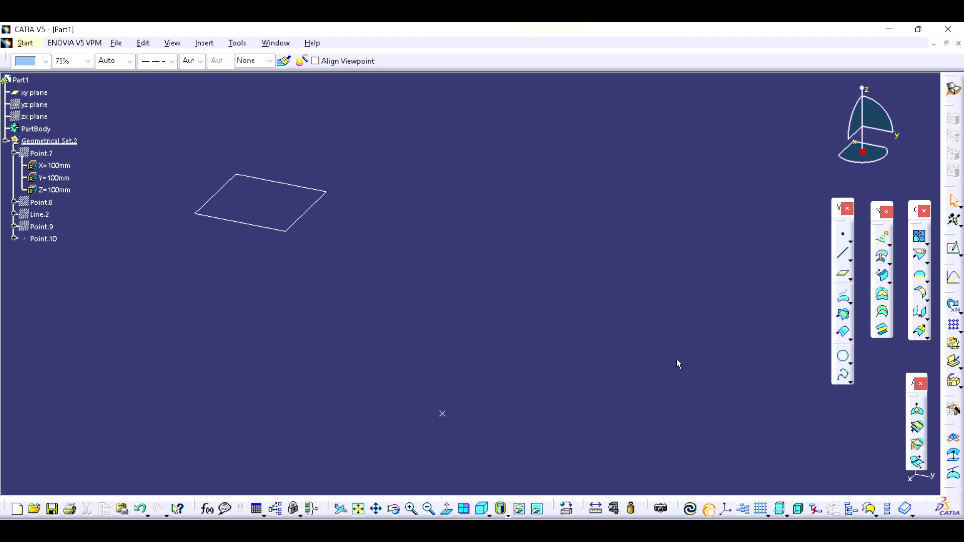
# - Define a new point of type On surface with the xy plane as its surface
pyautogui.click(844, 236)
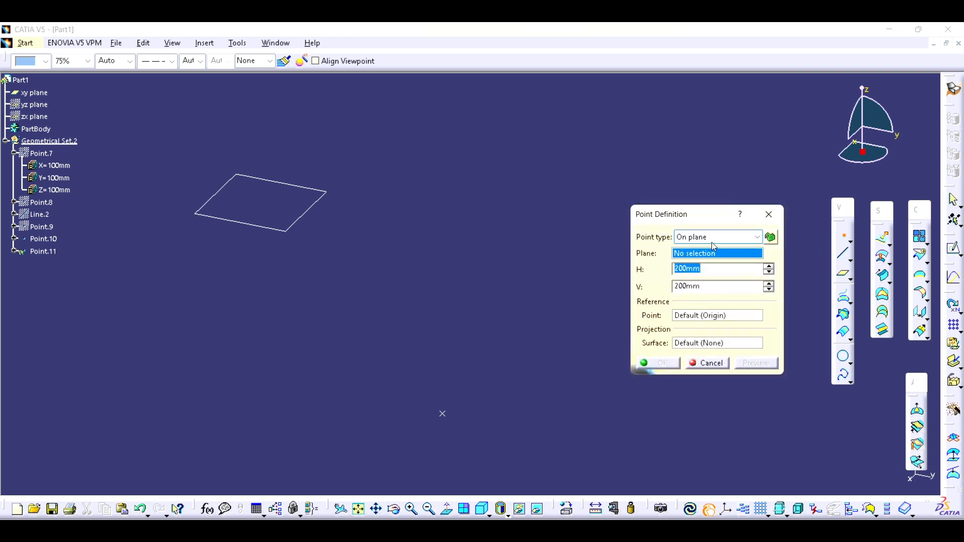
pyautogui.click(713, 238)
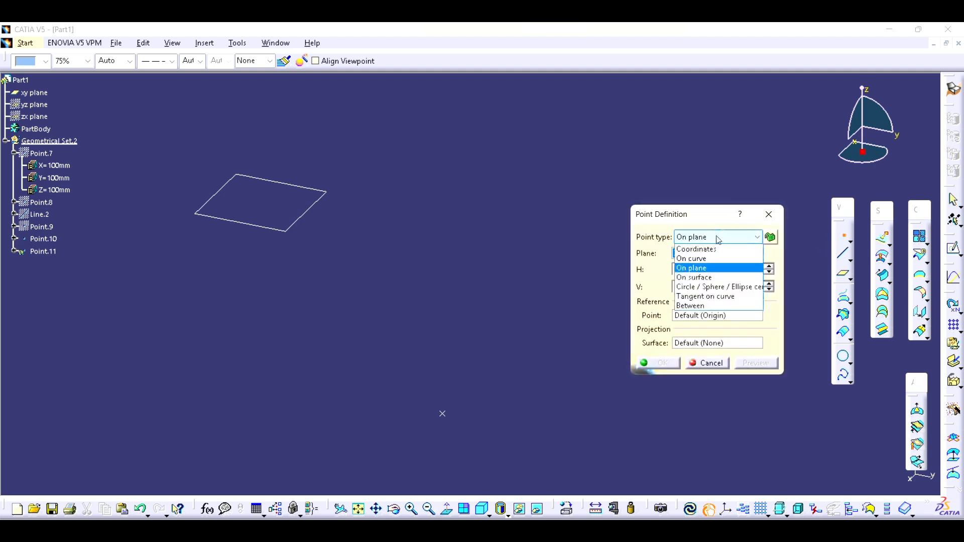
pyautogui.click(701, 278)
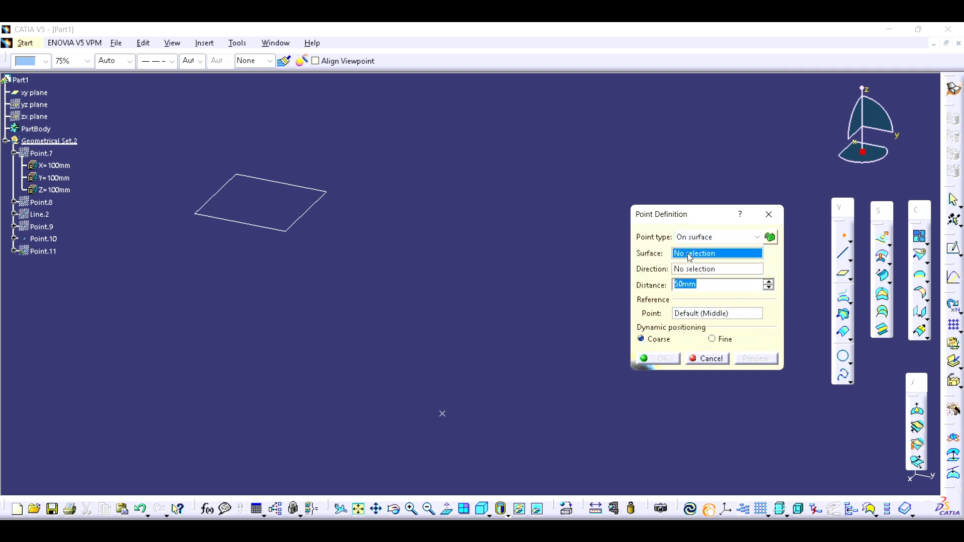
pyautogui.click(308, 221)
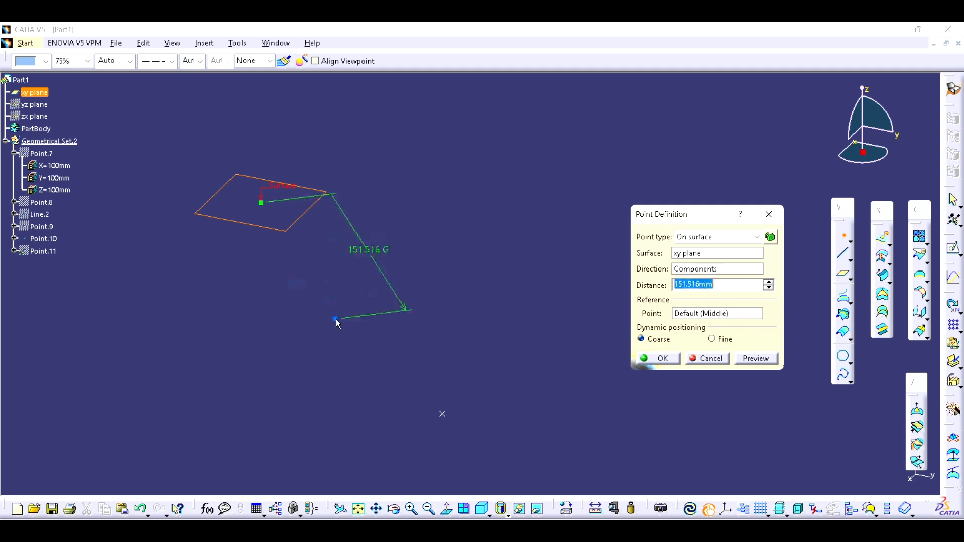
# - Set the point's direction to Y Component and its distance to 50 mm, preview it and create it
pyautogui.rightClick(699, 274)
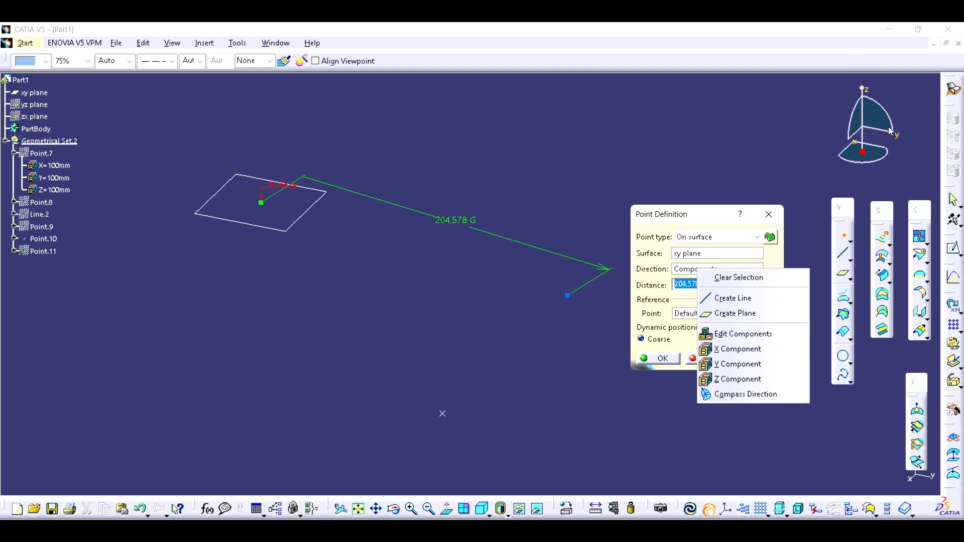
pyautogui.click(732, 366)
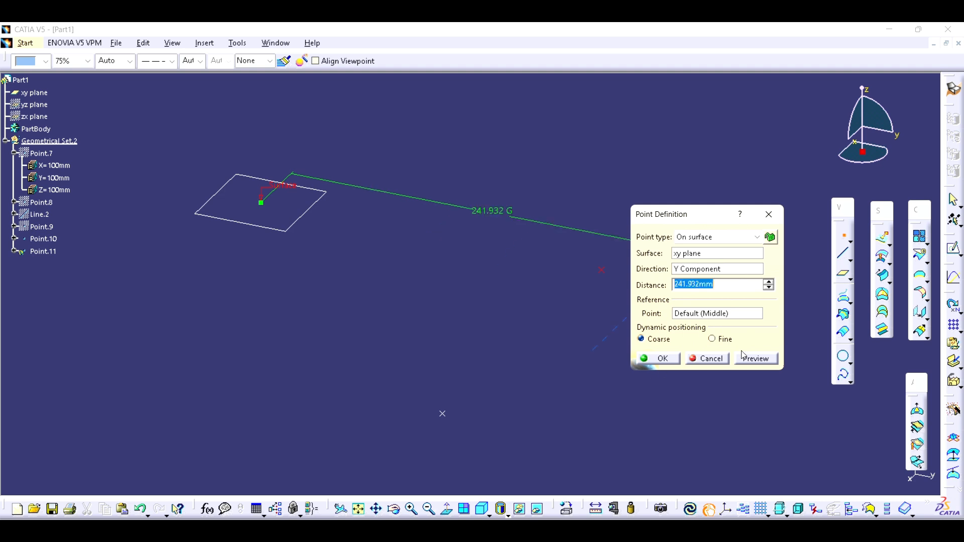
pyautogui.write('50')
pyautogui.click(759, 357)
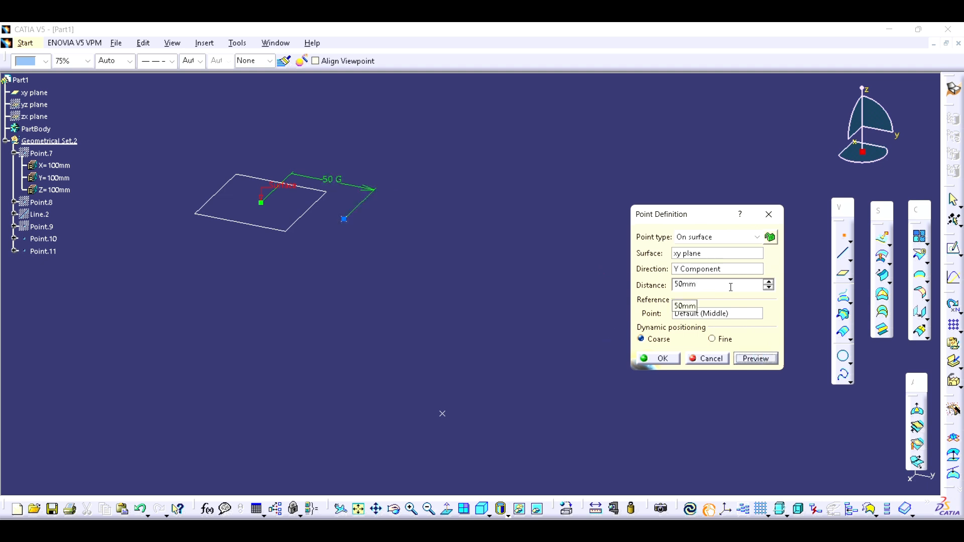
pyautogui.click(672, 359)
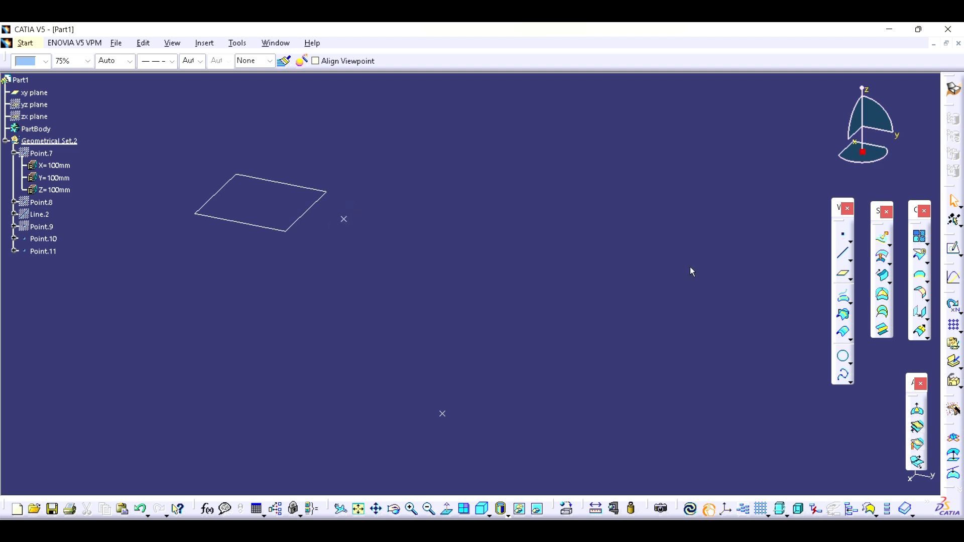
# - Hide the xy plane, Point.10 and Point.11 together
pyautogui.moveTo(690, 267); pyautogui.dragTo(574, 302, button='middle')
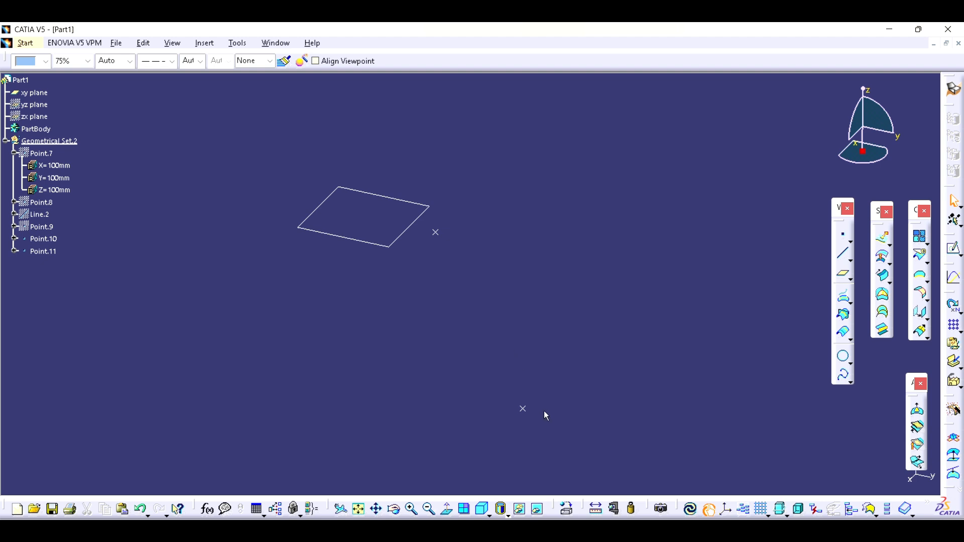
pyautogui.moveTo(551, 430); pyautogui.dragTo(255, 159)
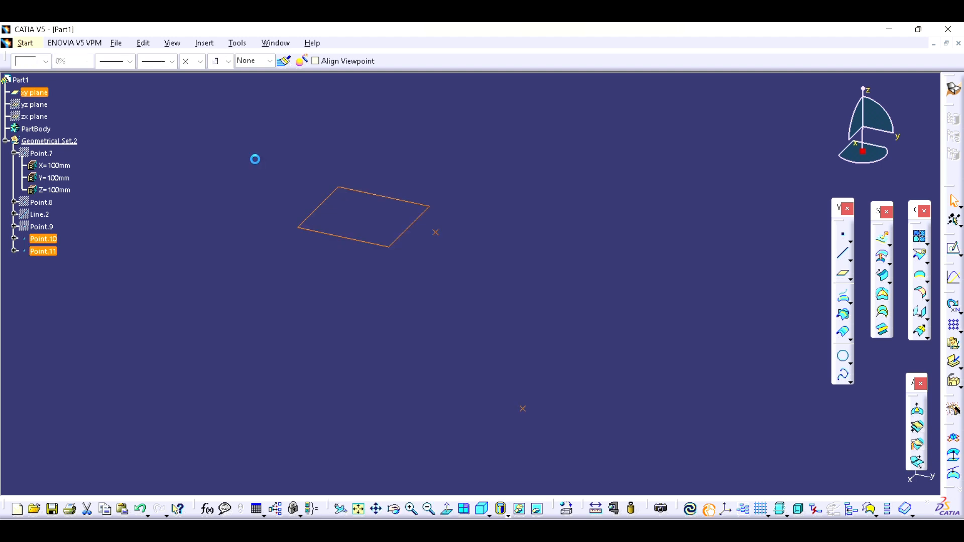
pyautogui.press('space')
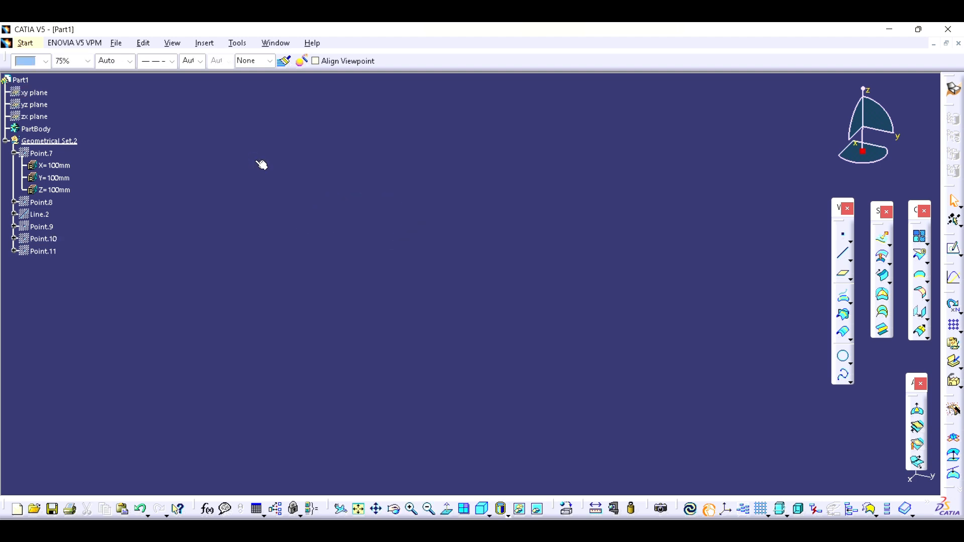
pyautogui.click(846, 237)
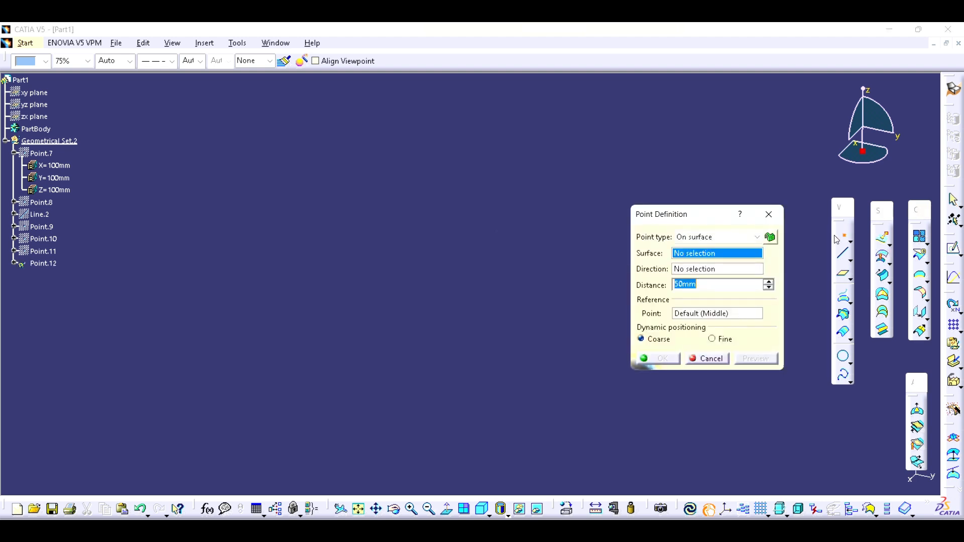
pyautogui.click(738, 238)
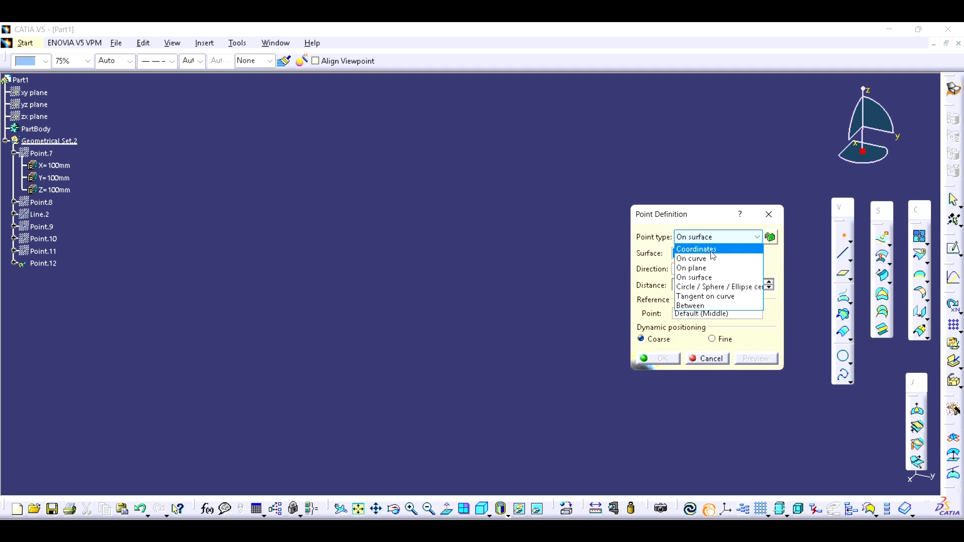
pyautogui.click(711, 307)
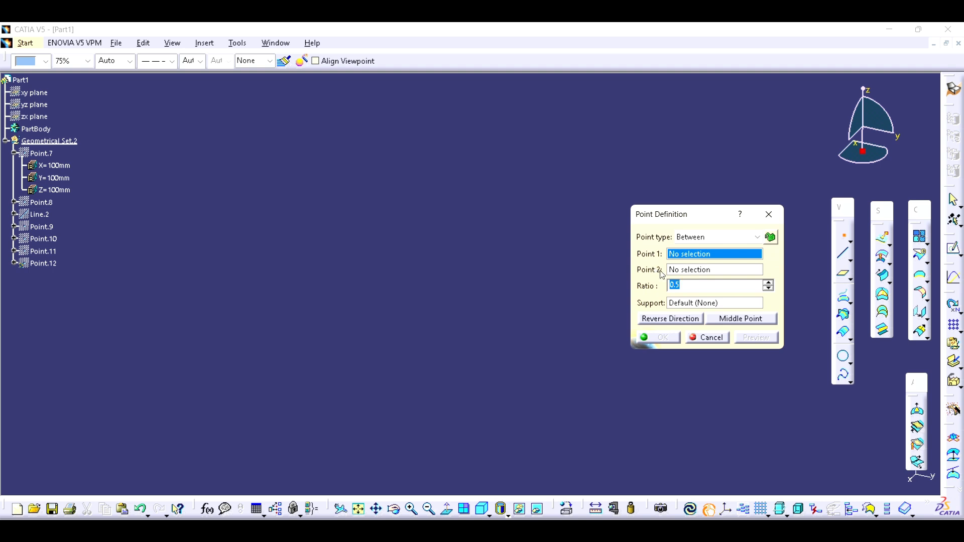
pyautogui.click(708, 338)
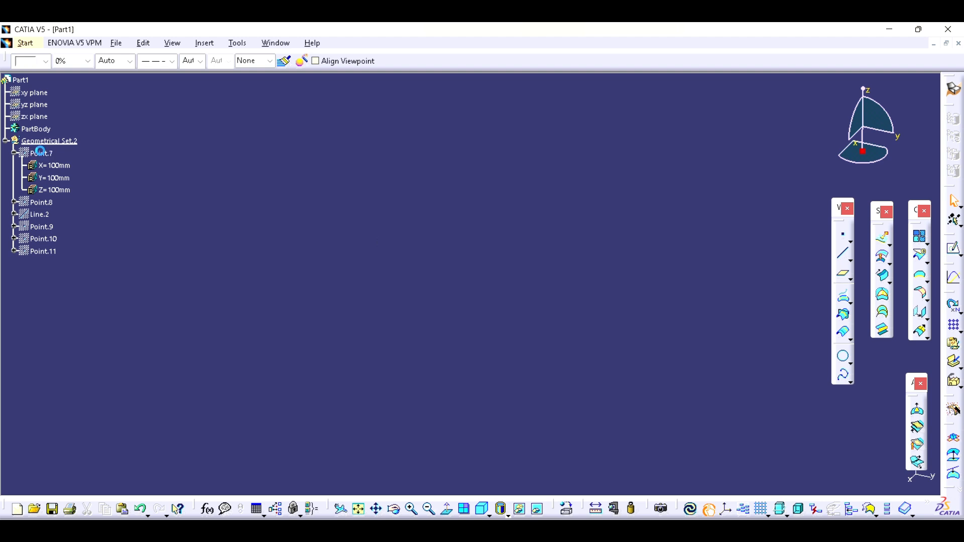
# - Define a new point of type Between with Point.8 as the first point and Point.7 as the second
pyautogui.moveTo(313, 285); pyautogui.dragTo(460, 366, button='middle')
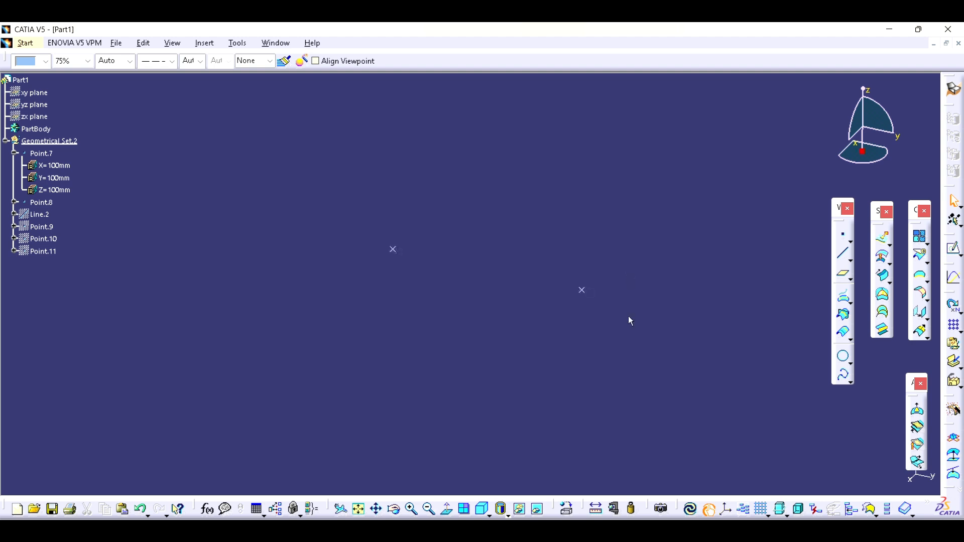
pyautogui.click(844, 238)
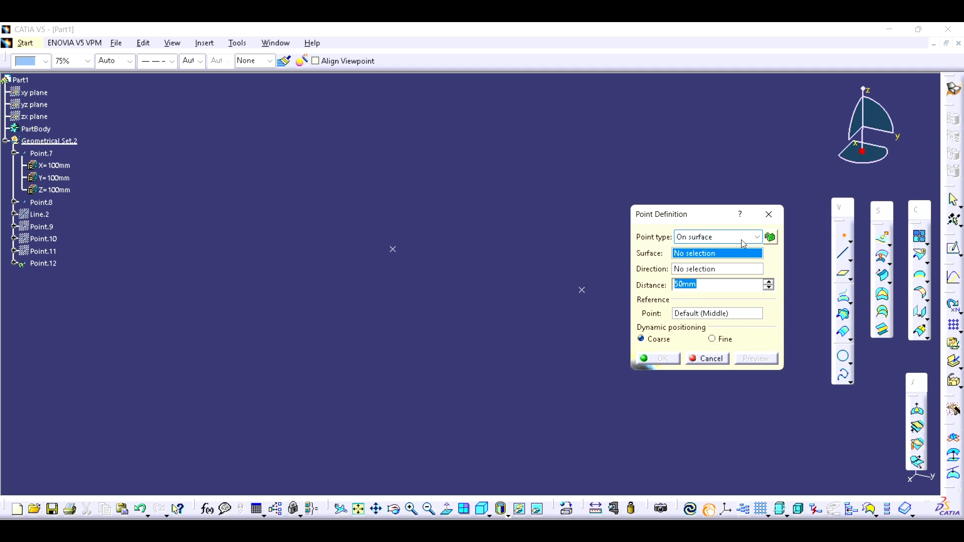
pyautogui.click(742, 241)
pyautogui.click(709, 304)
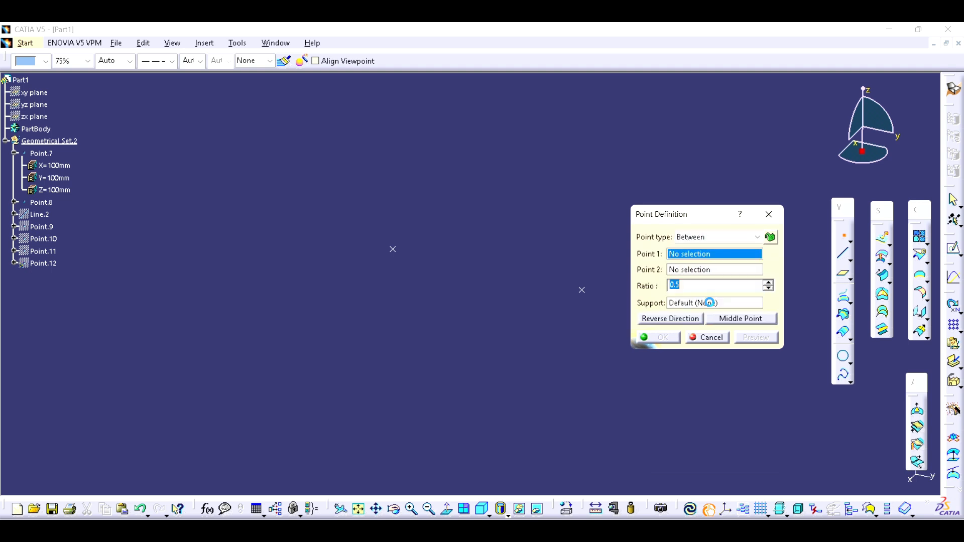
pyautogui.click(394, 252)
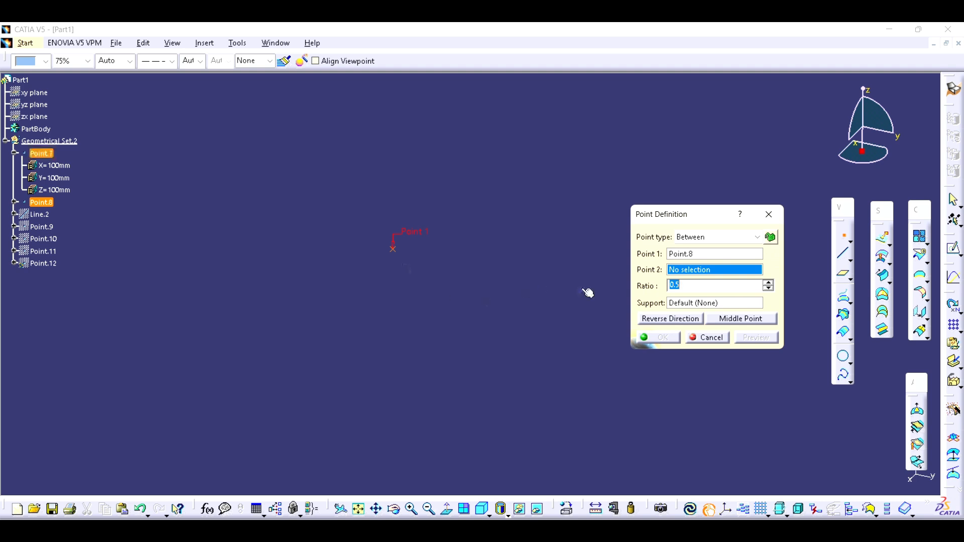
pyautogui.click(586, 292)
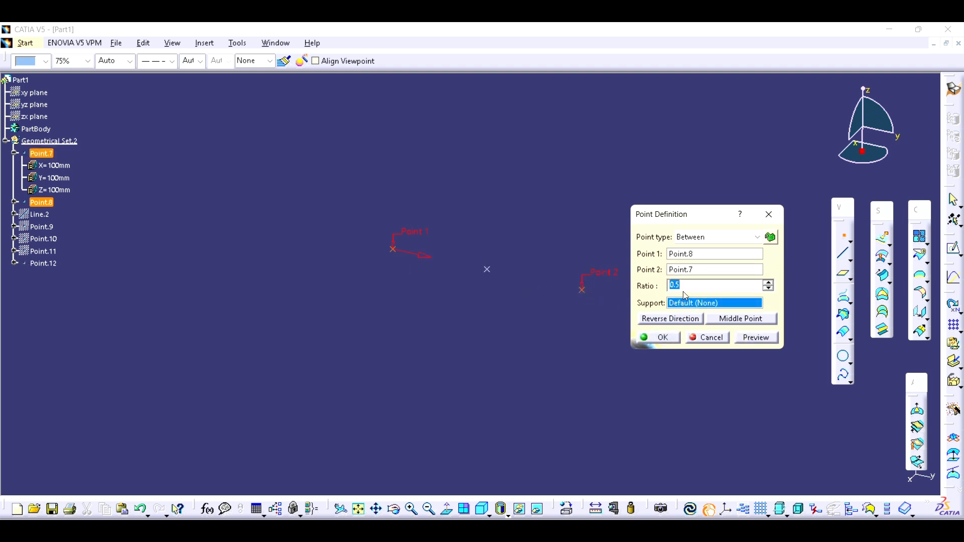
# - Preview the between point at ratios of 0.2 and 0.3, and flip its measuring direction to the other end point and back
pyautogui.write('0.2')
pyautogui.click(752, 338)
pyautogui.press('BackSpace')
pyautogui.press('BackSpace')
pyautogui.press('BackSpace')
pyautogui.write('.3')
pyautogui.click(756, 339)
pyautogui.click(421, 262)
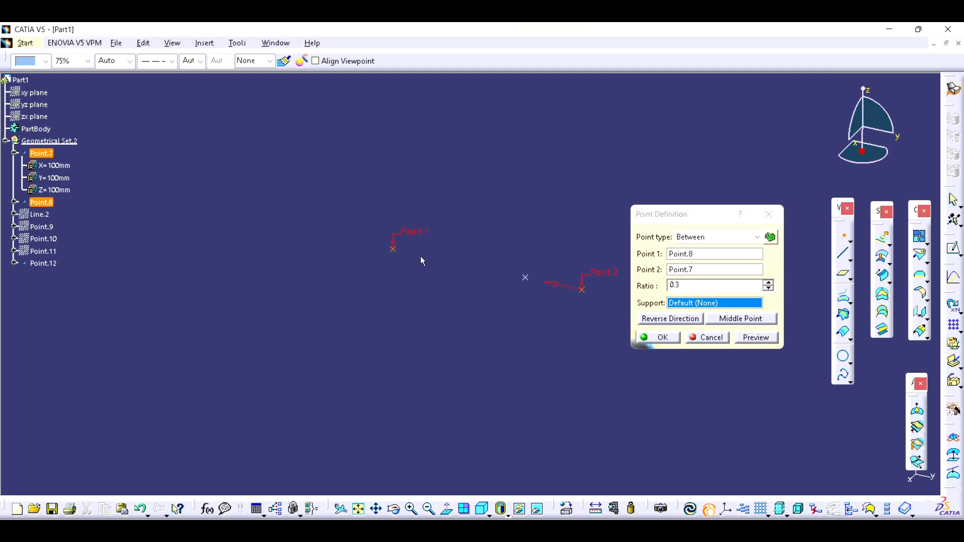
pyautogui.click(671, 320)
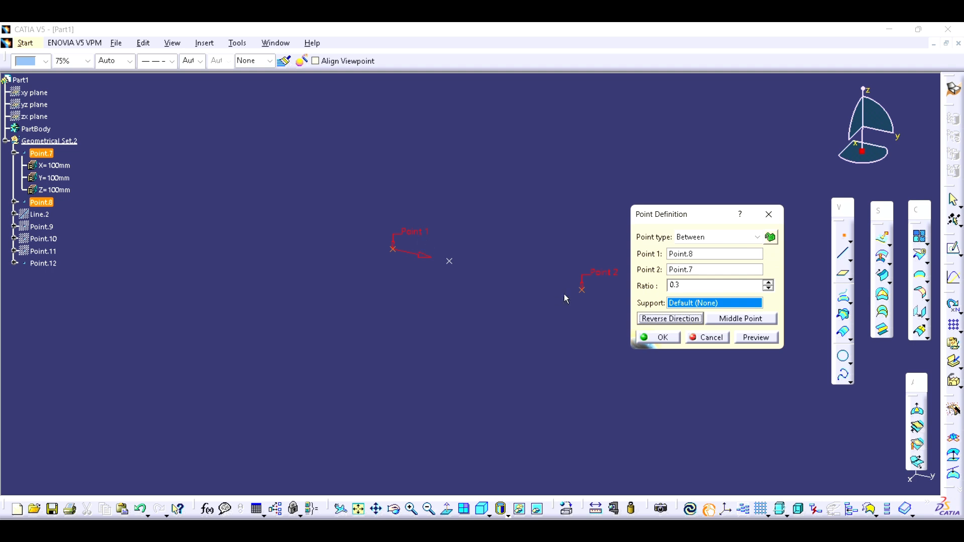
# - Place the point at the middle point between Point.8 and Point.7 and create it
pyautogui.click(731, 321)
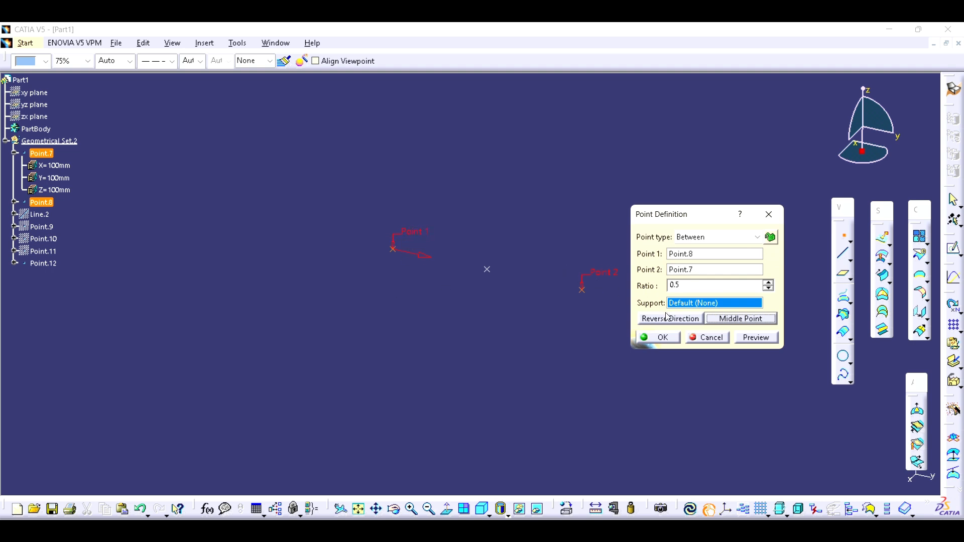
pyautogui.click(661, 339)
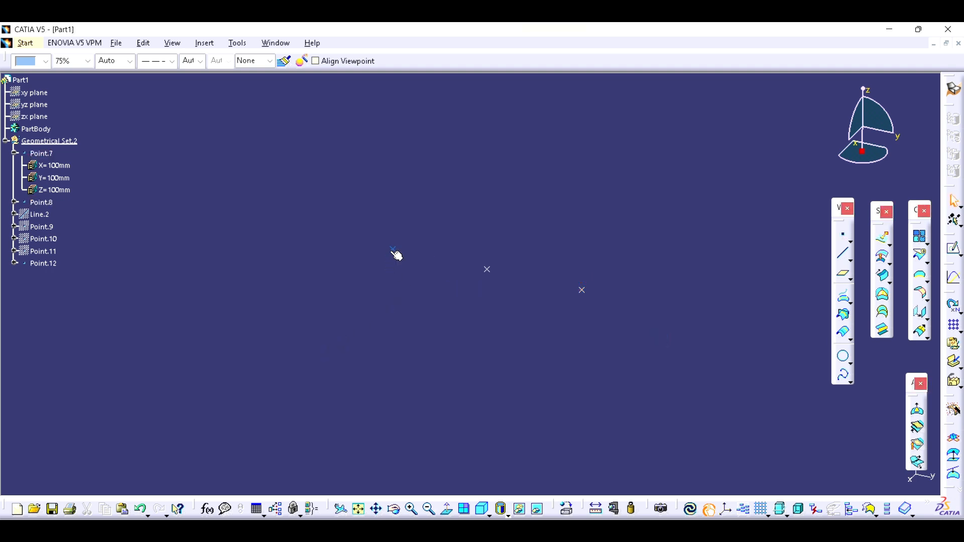
pyautogui.keyDown('ctrl'); pyautogui.moveTo(588, 287); pyautogui.dragTo(604, 315, button='middle'); pyautogui.keyUp('ctrl')
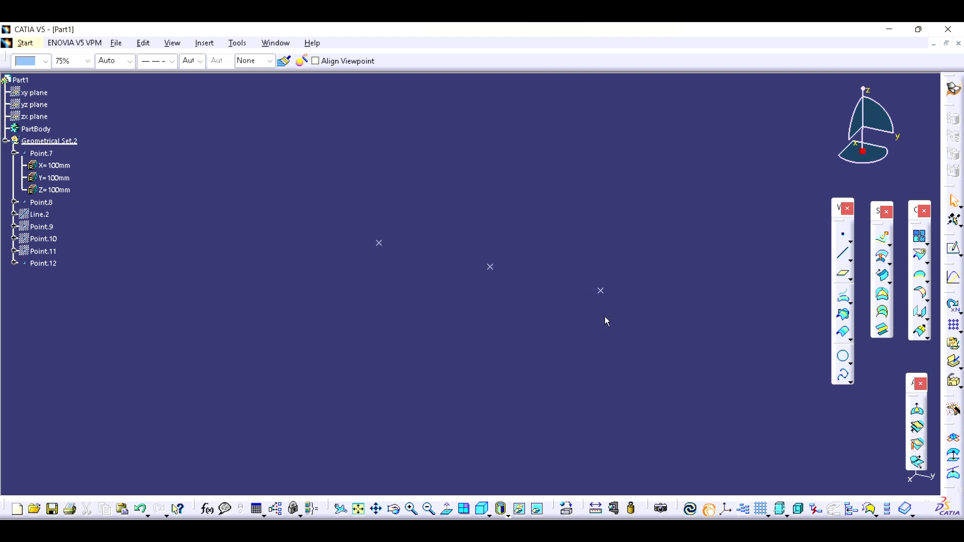